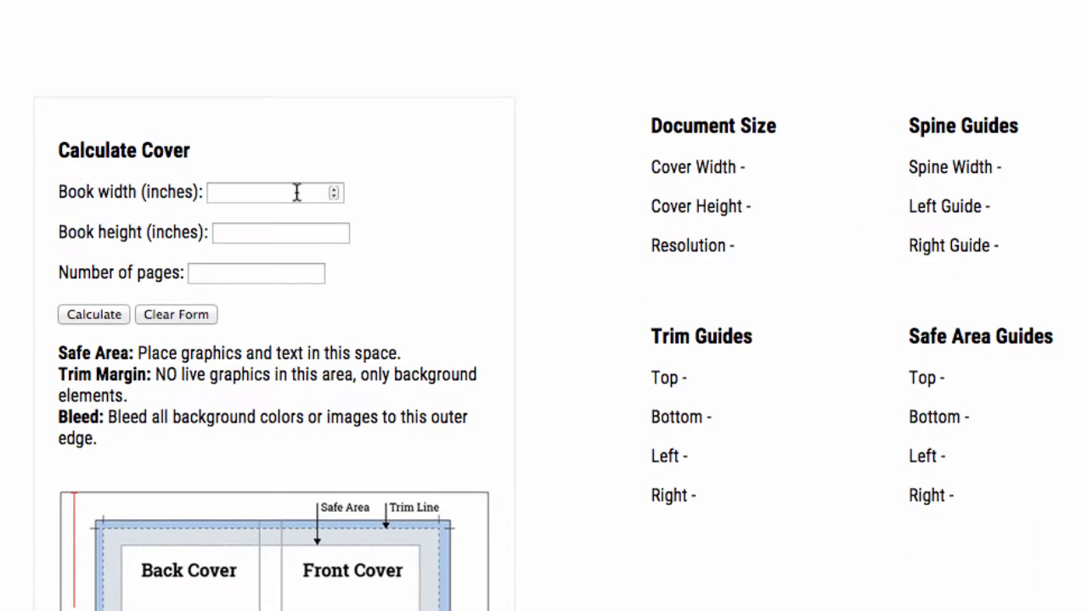
- Calculate the cover dimensions for a book 6 inches wide and 9 inches high with 100 pages
click(288, 210)
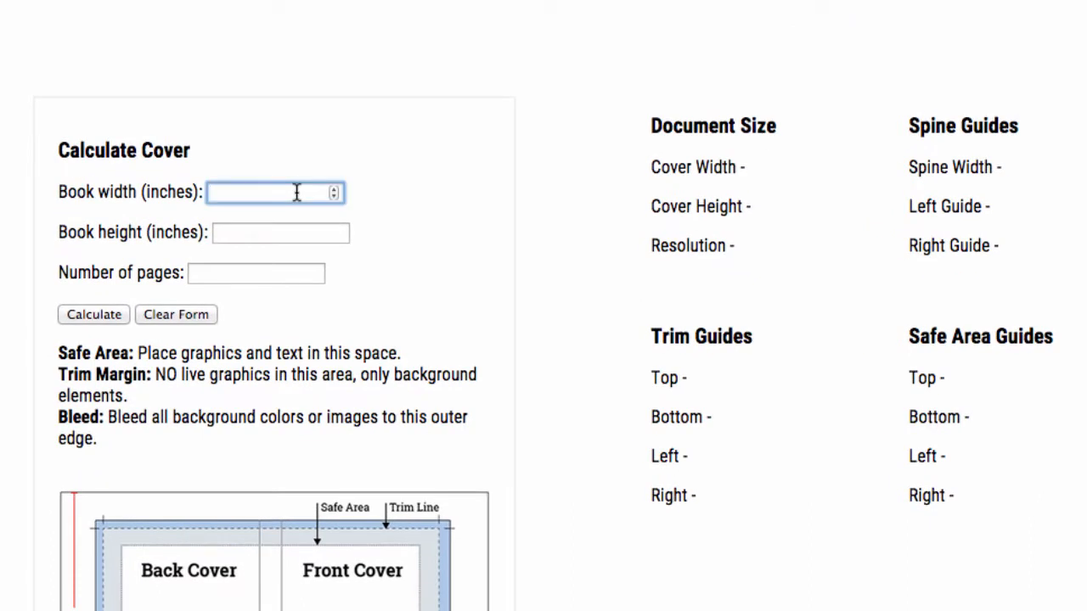
text(6)
key(Tab)
text(9)
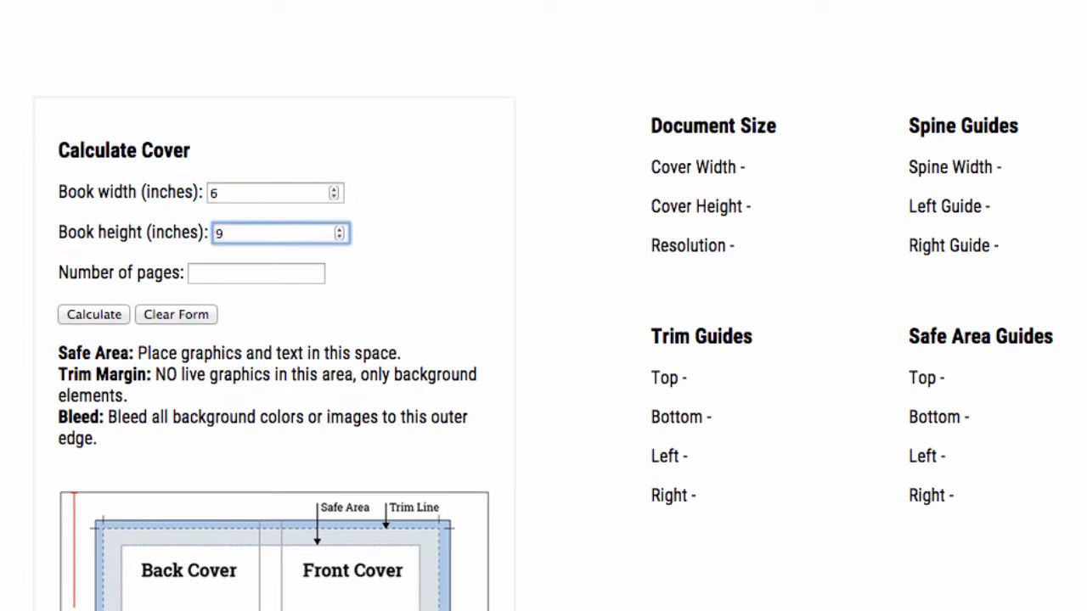
key(Tab)
text(100)
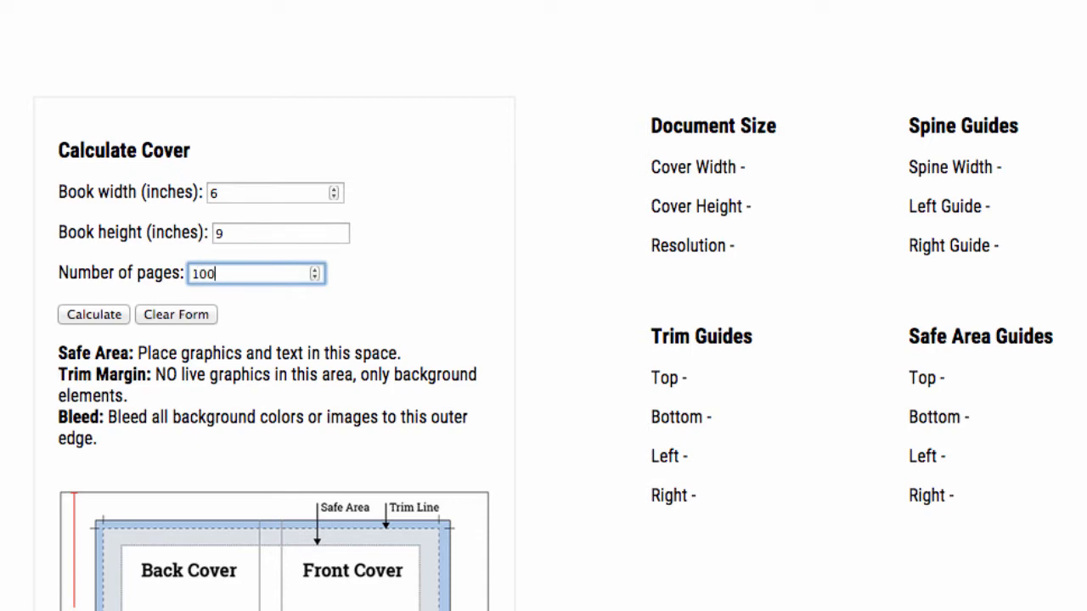
click(98, 321)
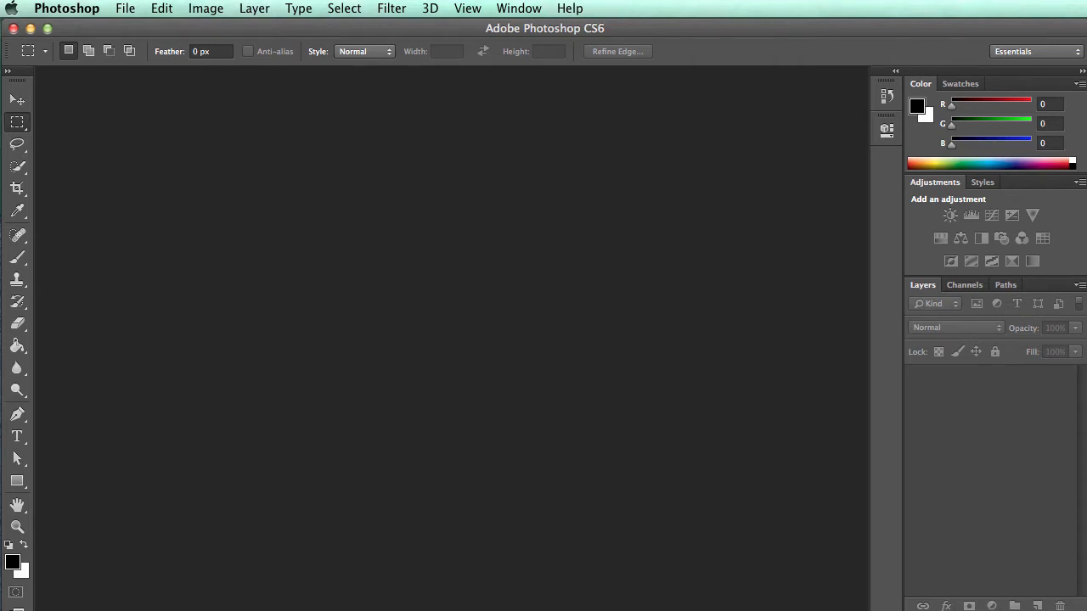
- Switch to Photoshop and start a new document named "Cover Template"
click(125, 11)
click(131, 32)
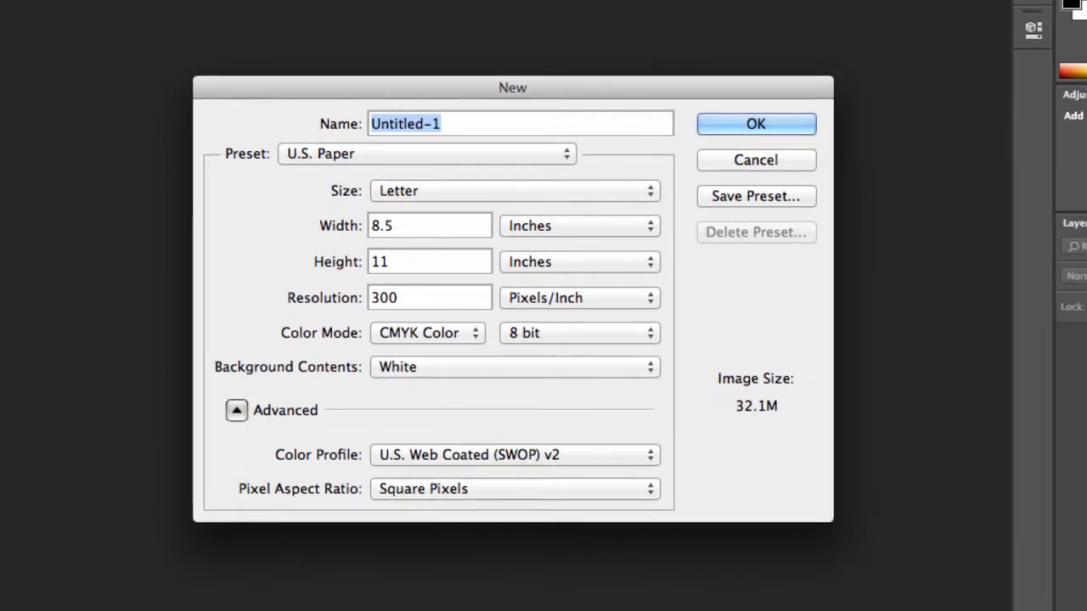
text(Cover)
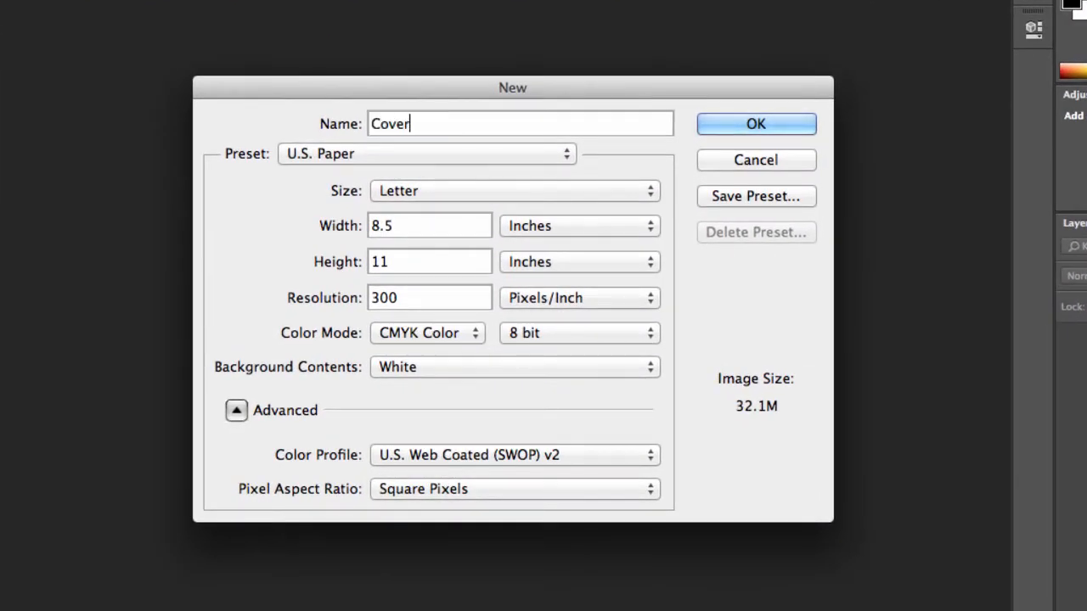
text( Template)
- Create the document with a width of 12.475 inches, a height of 9.25 inches and CMYK Color mode
double_click(422, 226)
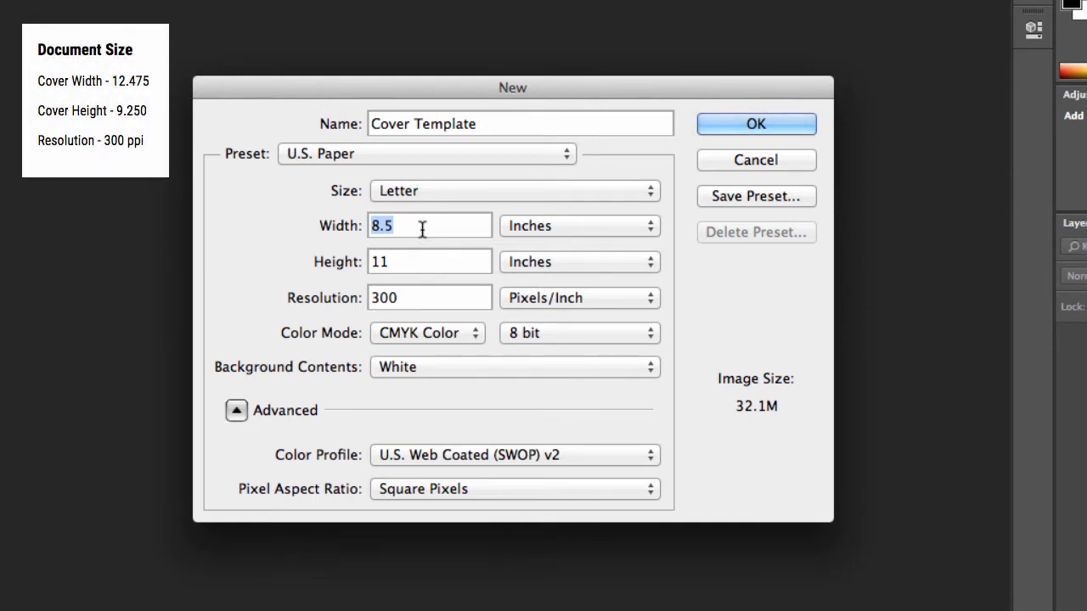
text(12.475)
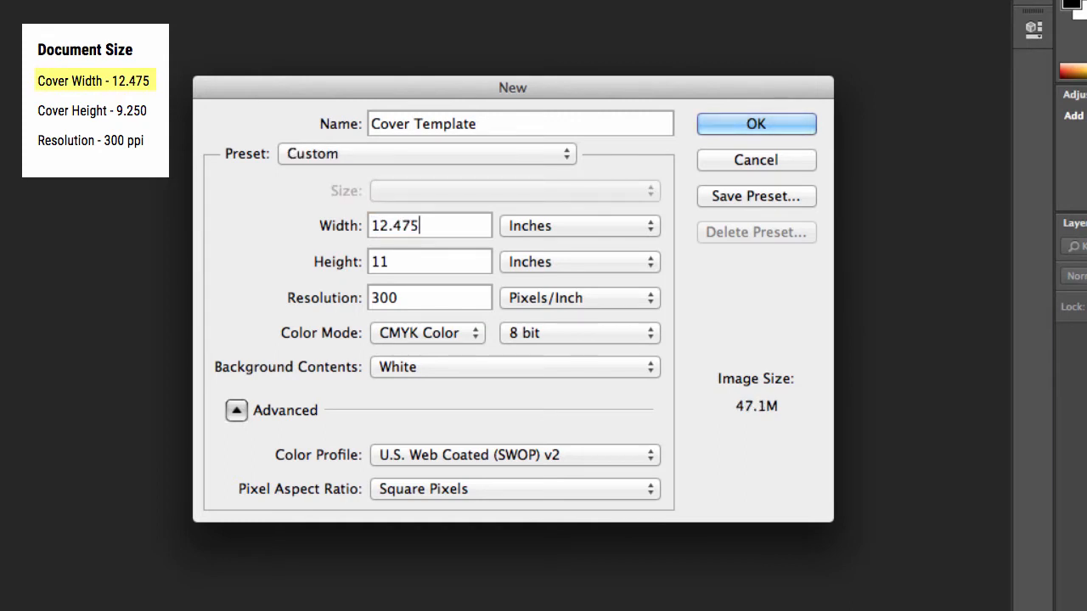
click(603, 228)
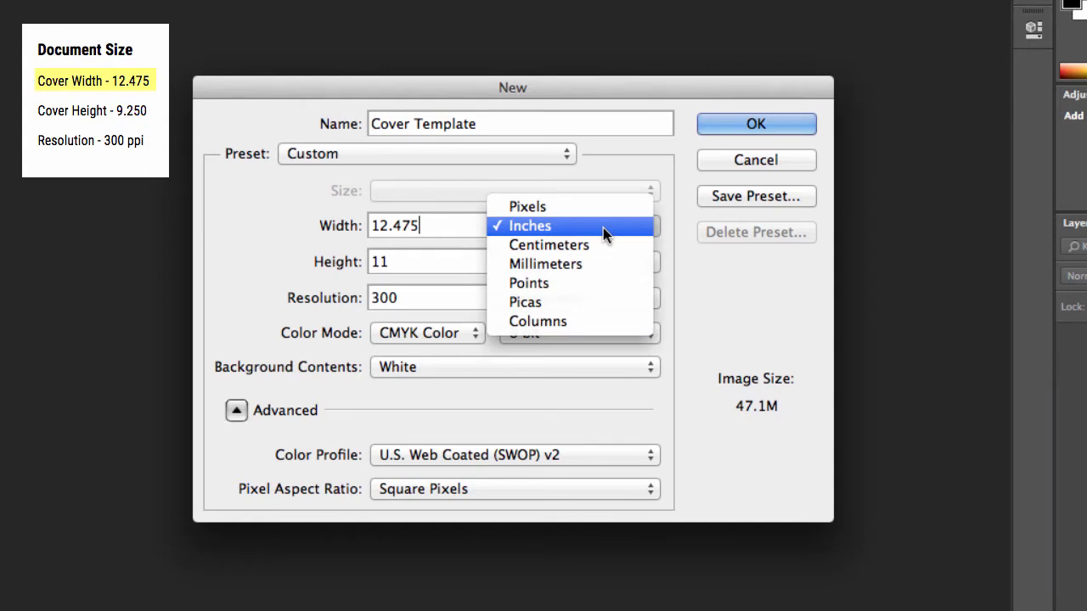
click(603, 227)
double_click(451, 257)
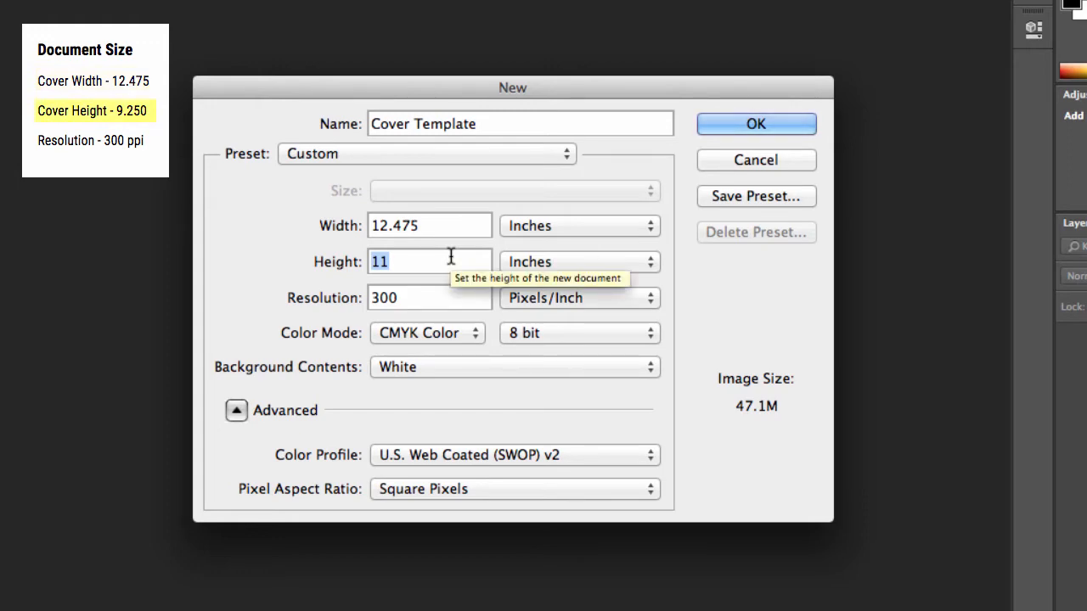
text(9.25)
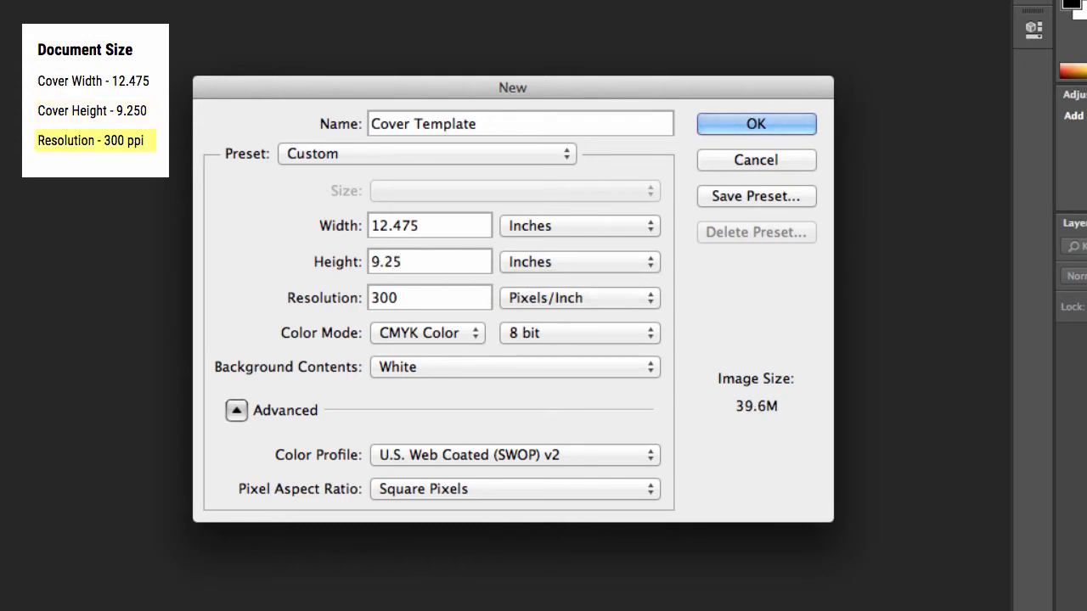
click(473, 334)
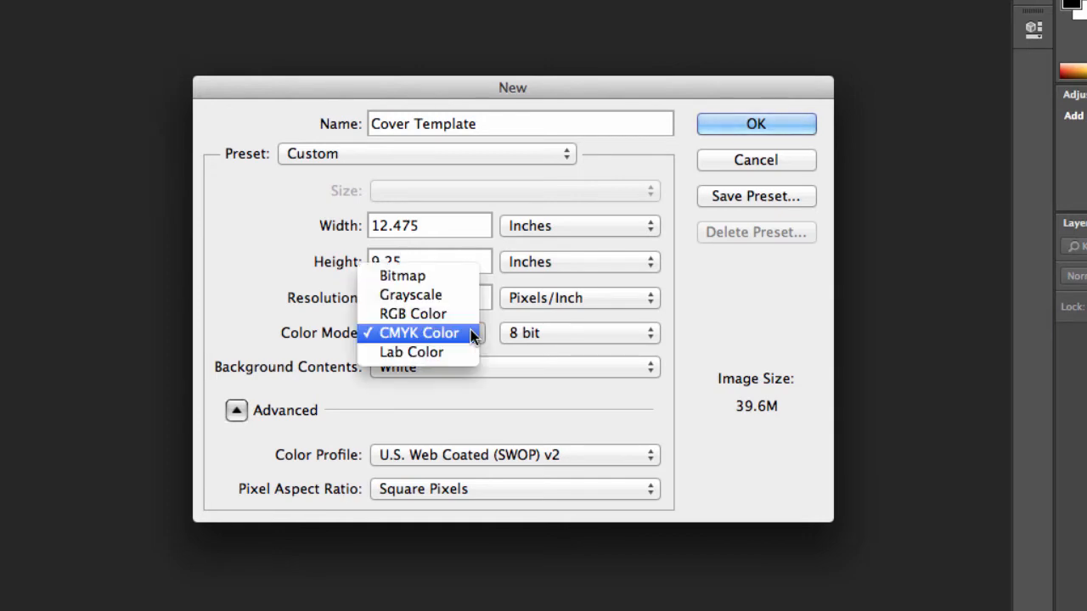
click(473, 334)
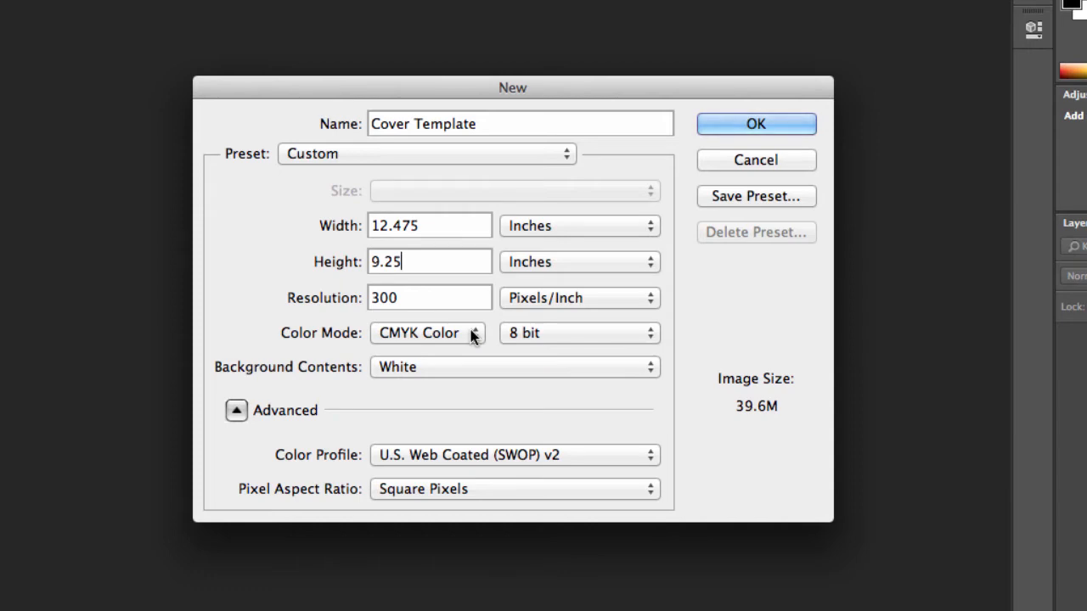
click(753, 121)
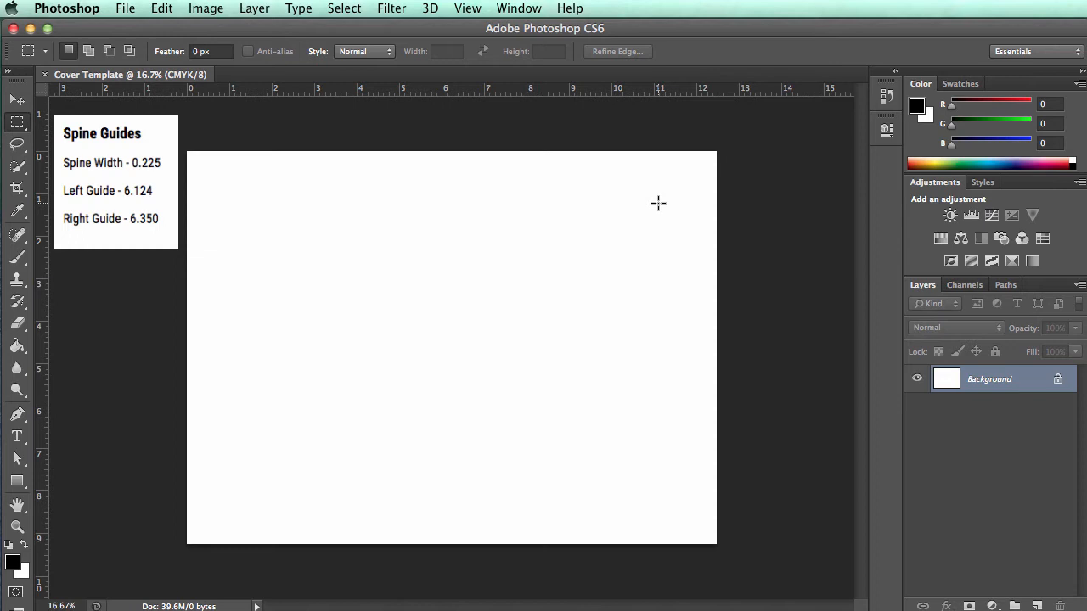
- Add a vertical guide at 6.124 inches for the spine's left edge
click(474, 11)
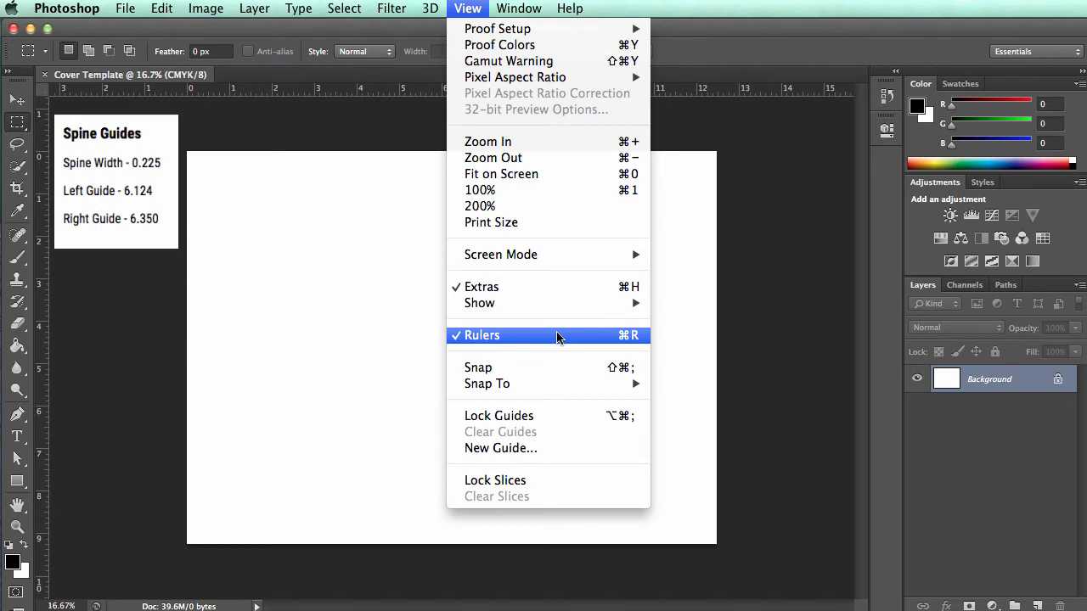
click(578, 449)
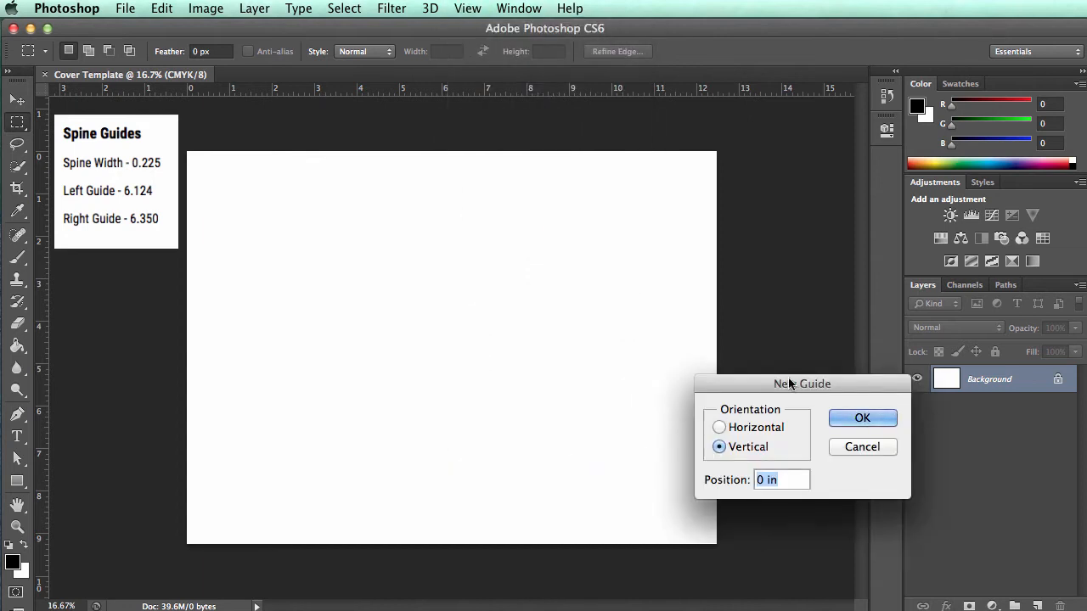
drag(793, 386, 459, 264)
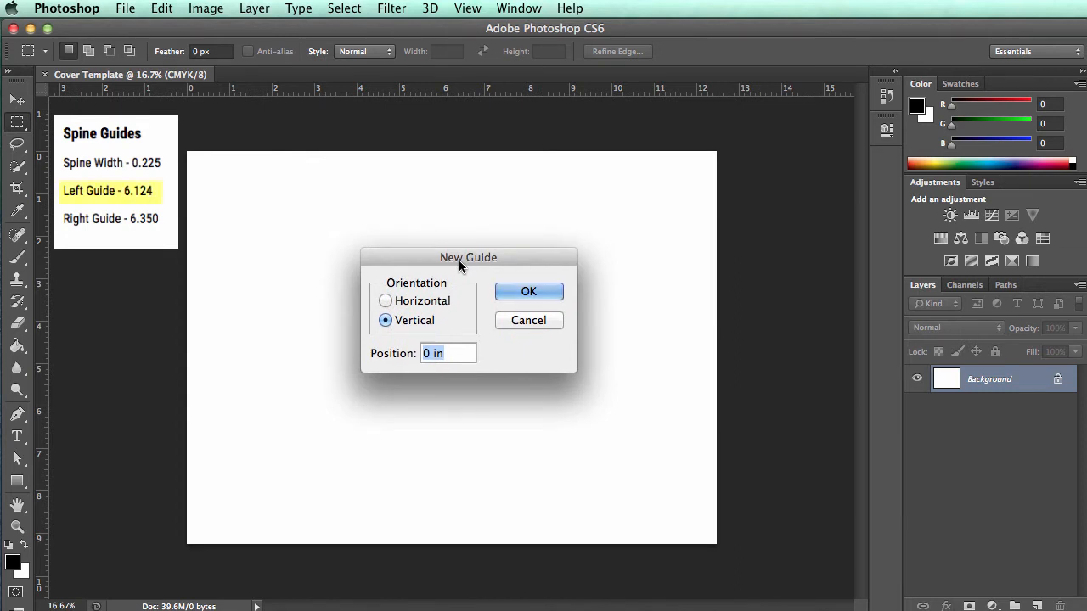
text(6.124)
click(528, 292)
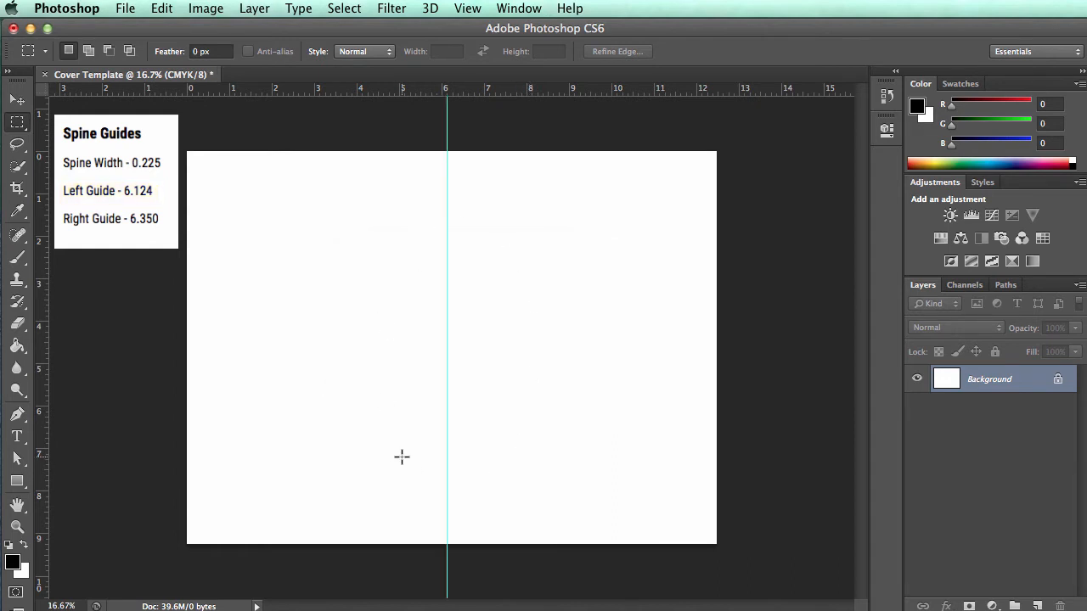
- Add a vertical guide at 6.35 inches for the spine's right edge
click(468, 9)
click(497, 448)
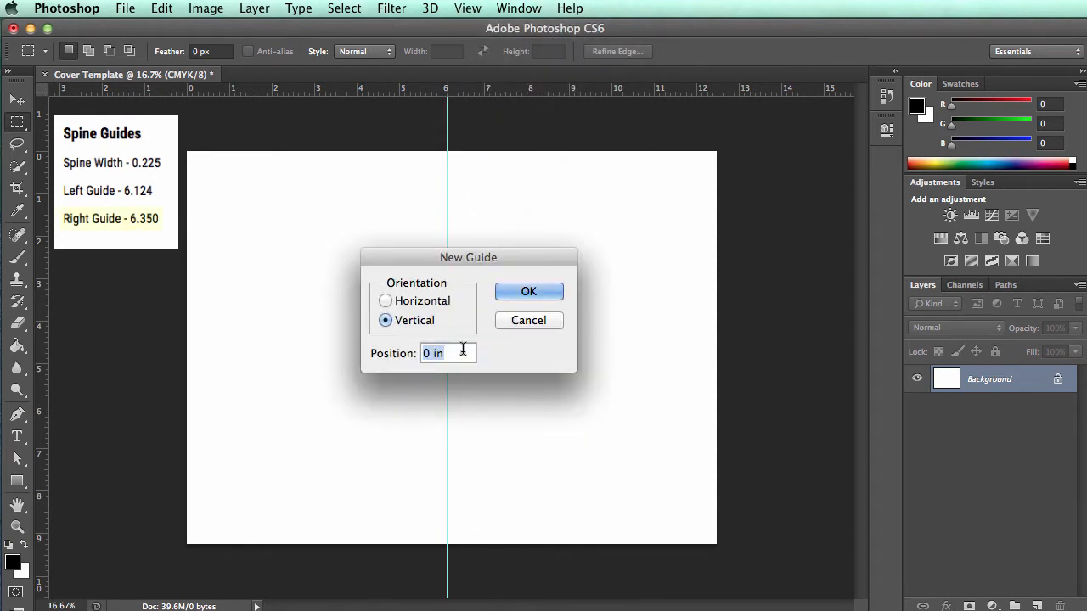
text(6.)
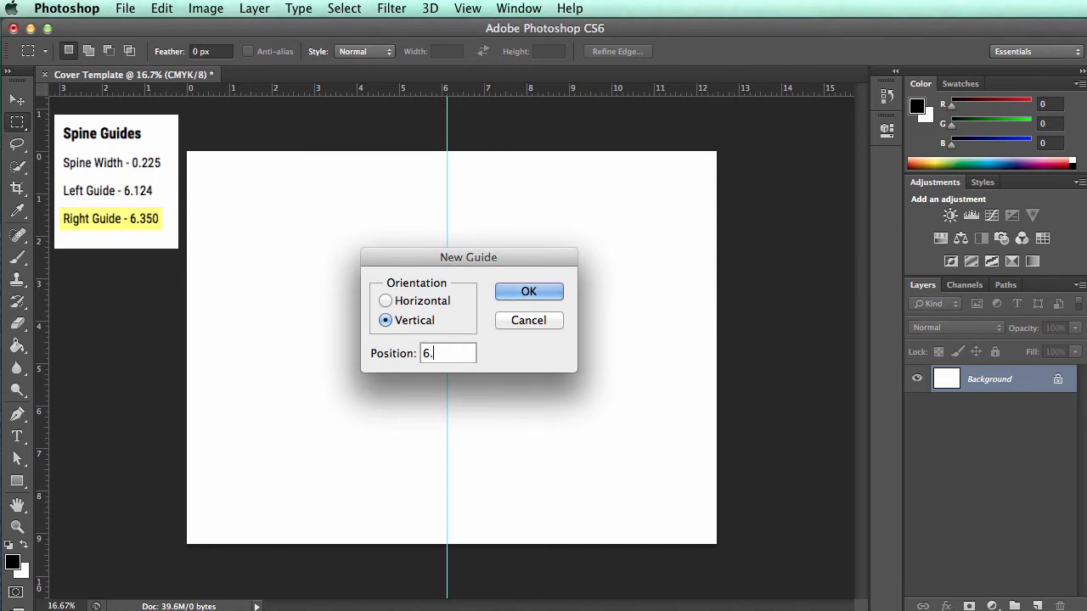
text(35)
click(535, 293)
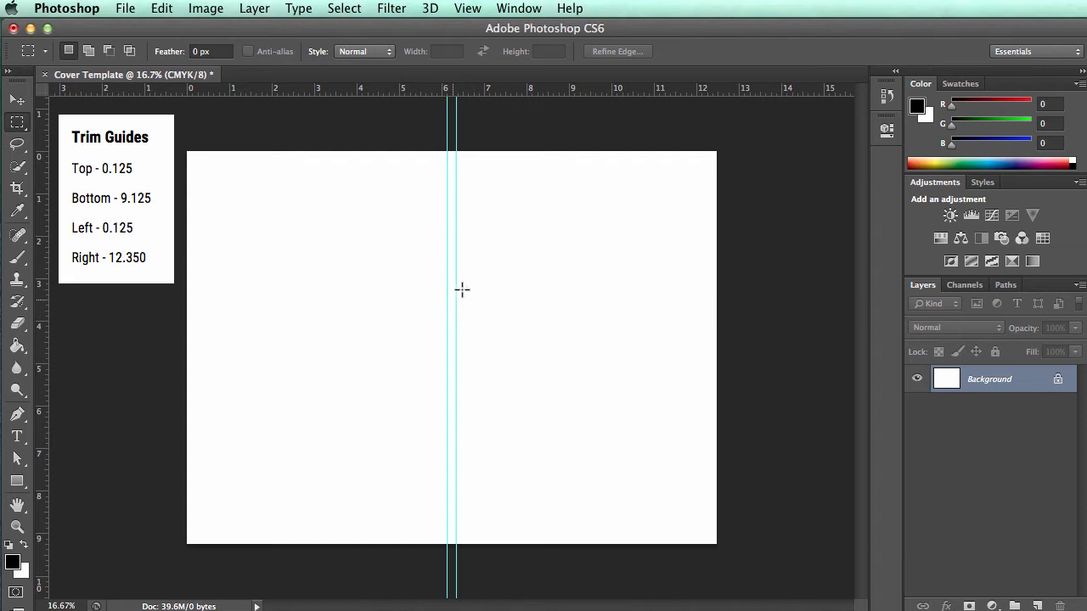
- Add a horizontal guide at 0.125 inches for the top trim line
click(468, 9)
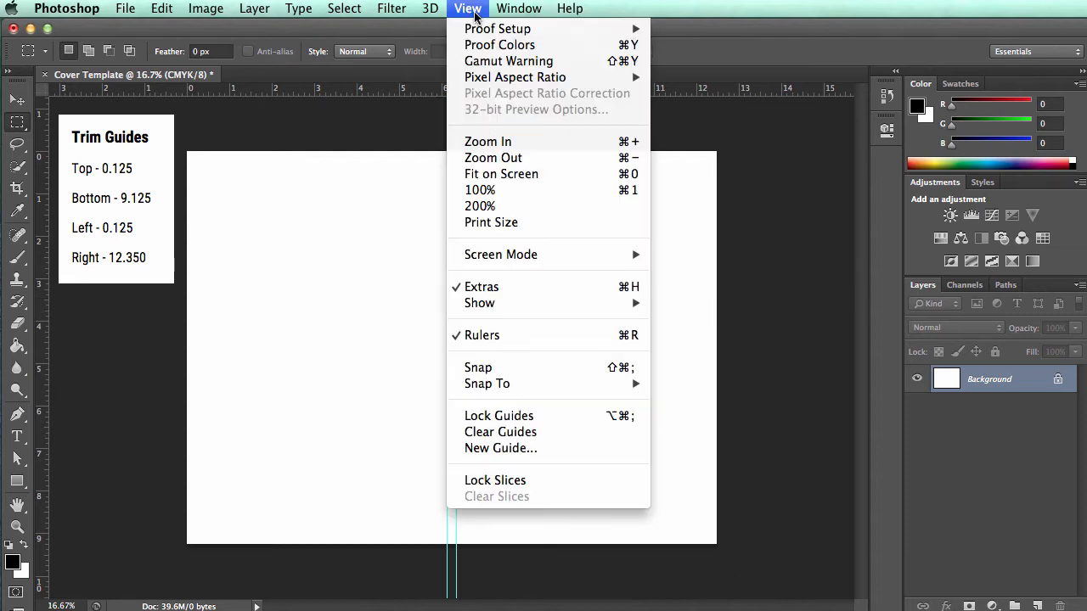
click(493, 451)
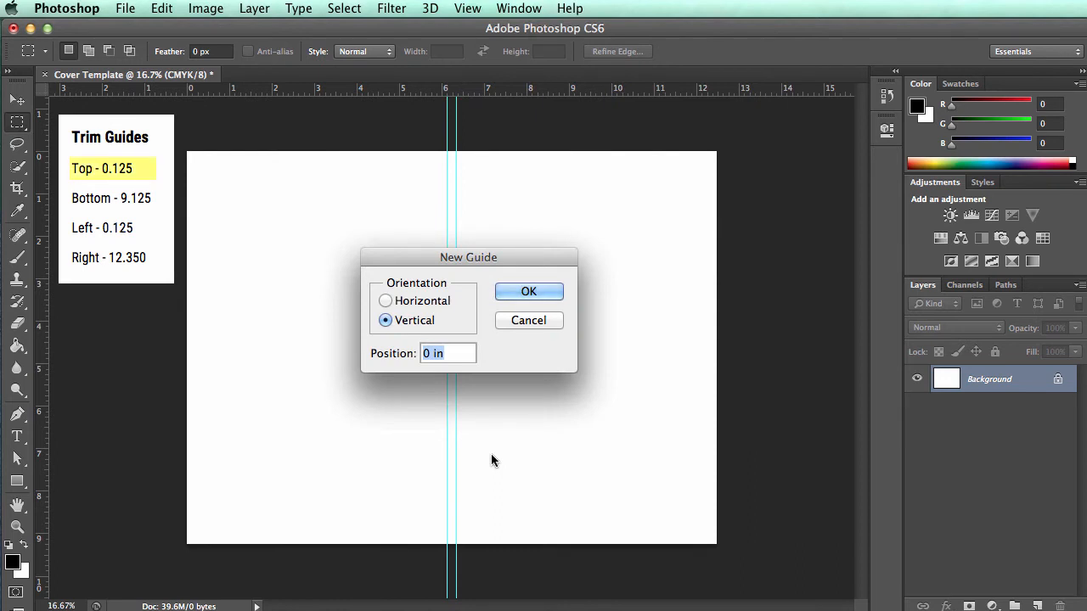
text(.125)
click(387, 300)
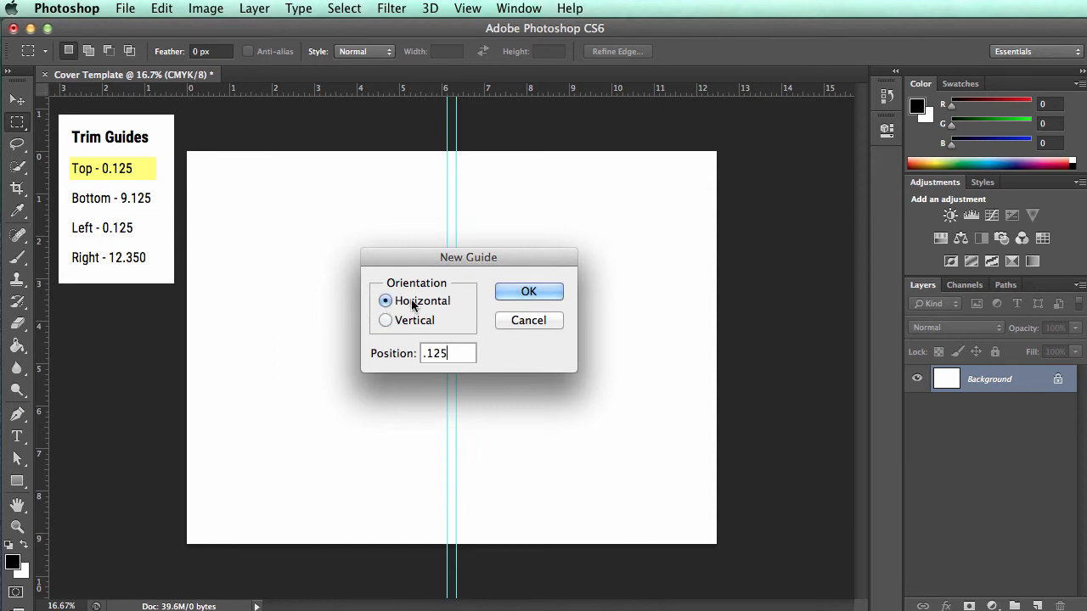
click(540, 293)
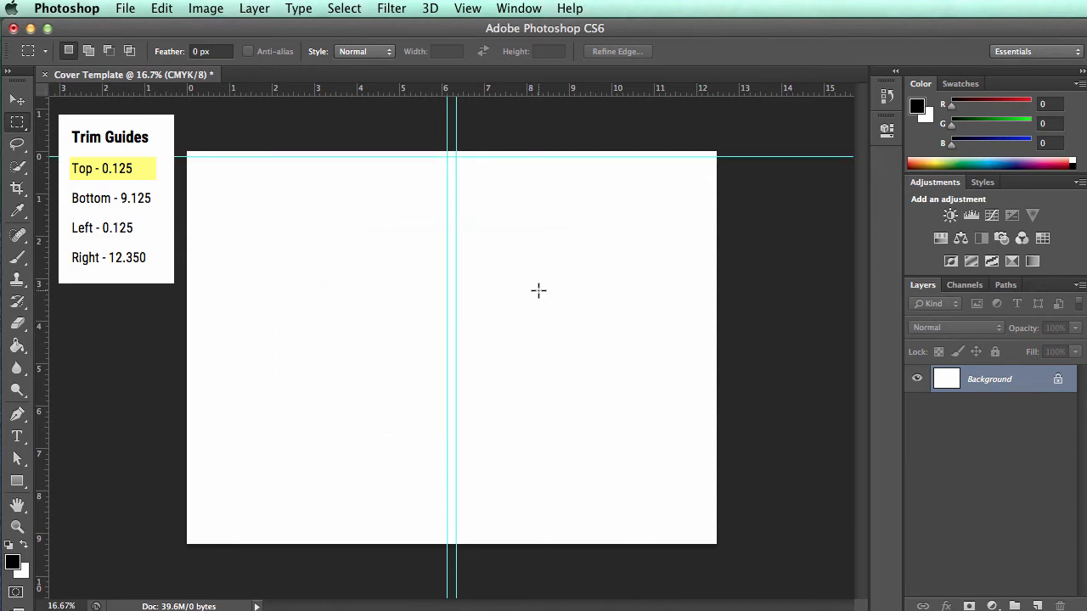
- Add a horizontal guide at 9.125 inches for the bottom trim line
click(470, 8)
click(502, 448)
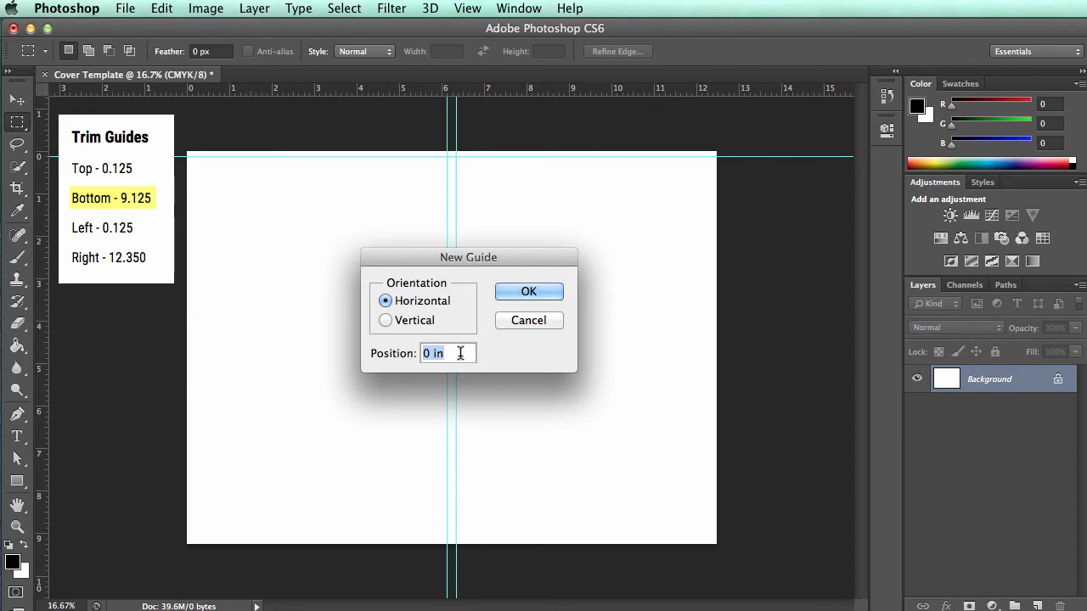
text(9.125)
click(522, 288)
- Add a vertical guide at 0.125 inches for the left trim line
click(469, 8)
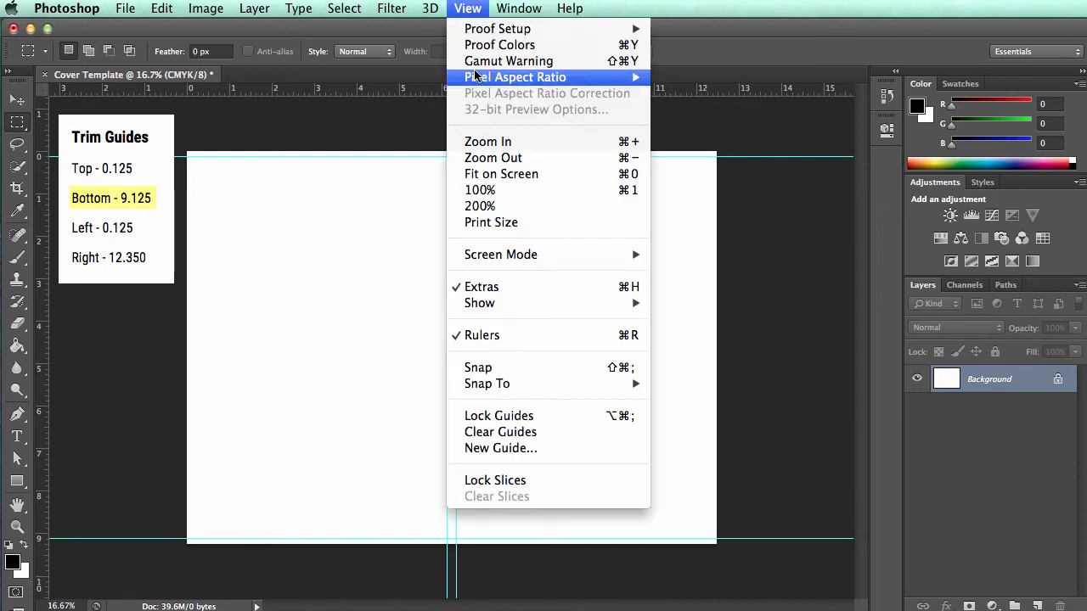
click(480, 448)
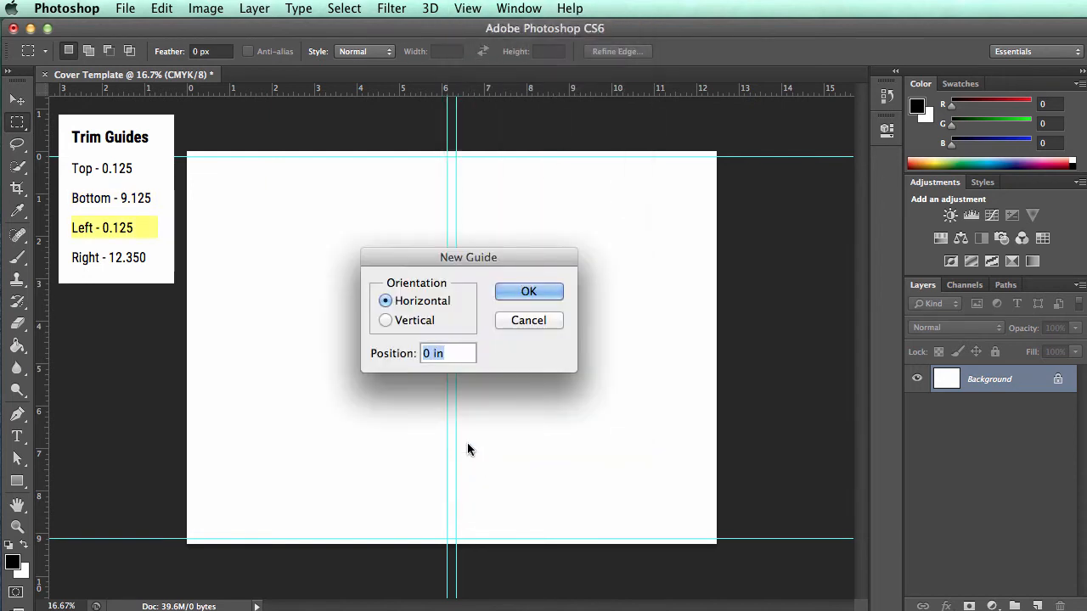
click(387, 321)
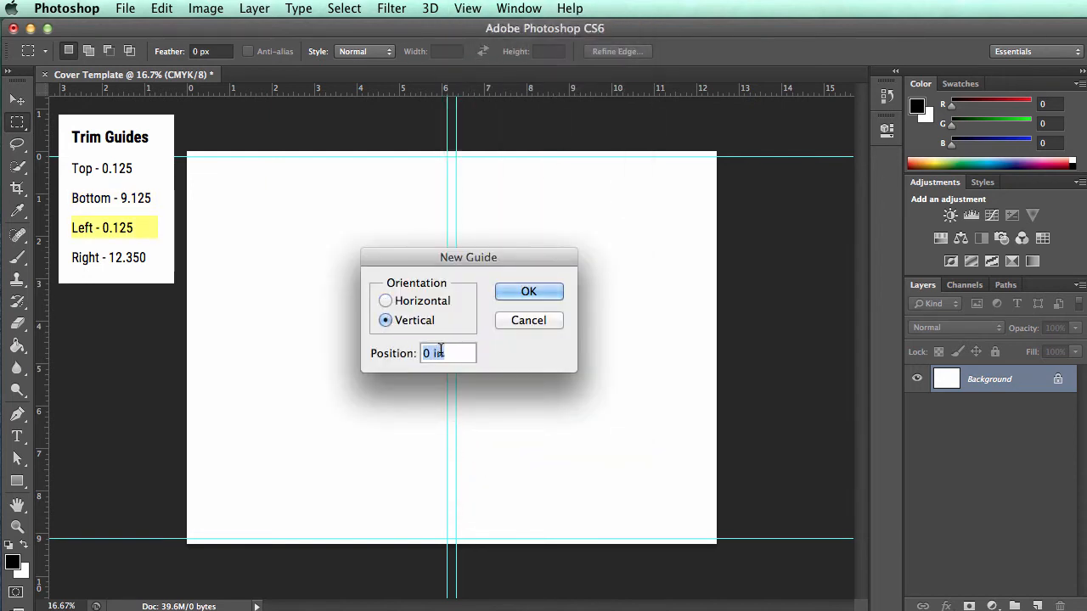
text(.125)
click(530, 291)
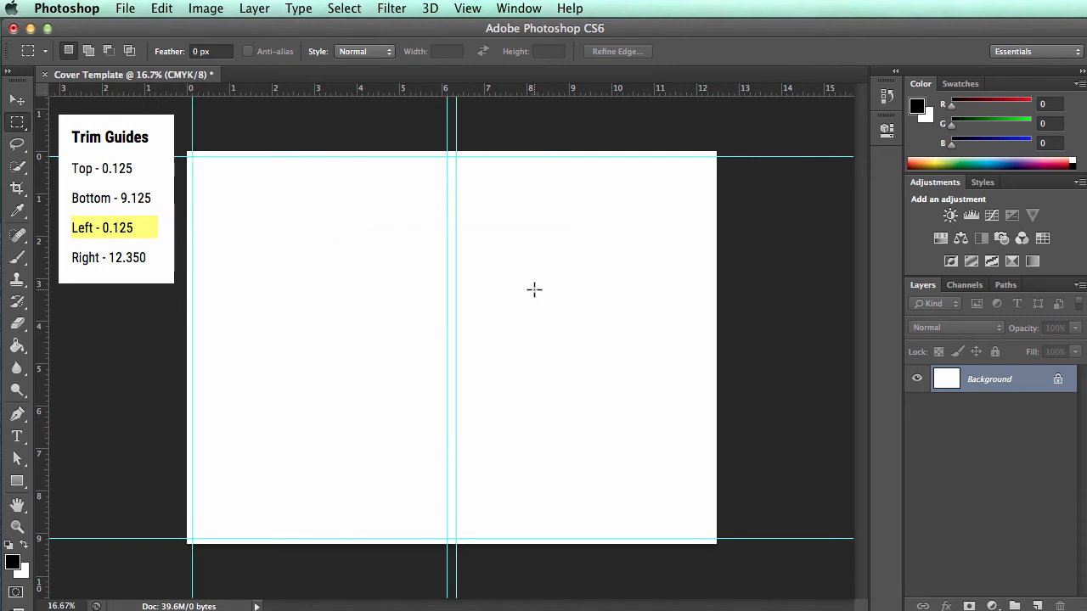
- Add a vertical guide at 12.350 inches for the right trim line
click(467, 8)
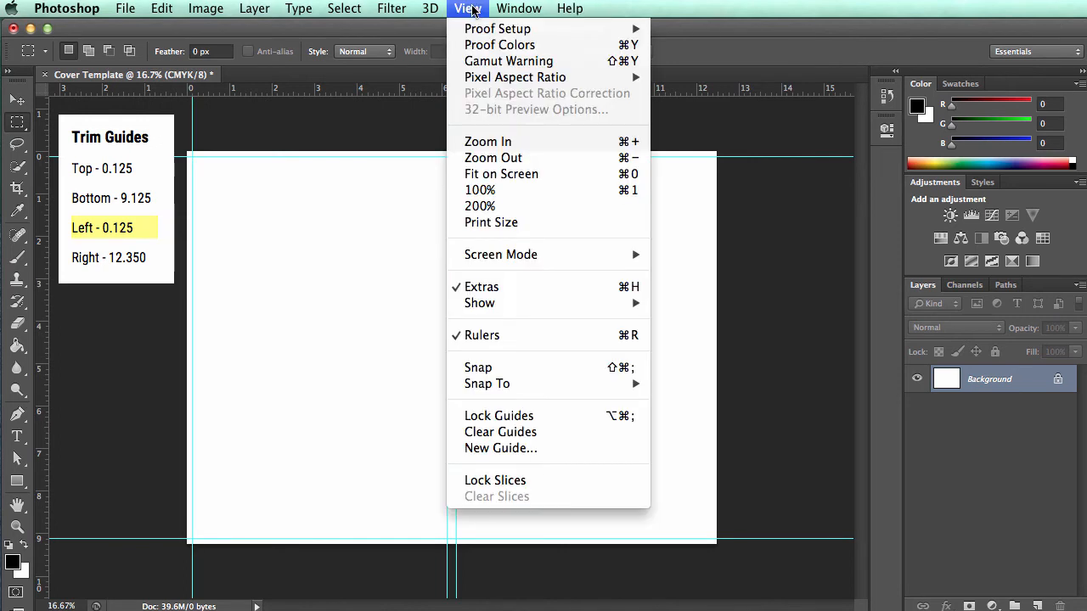
click(496, 453)
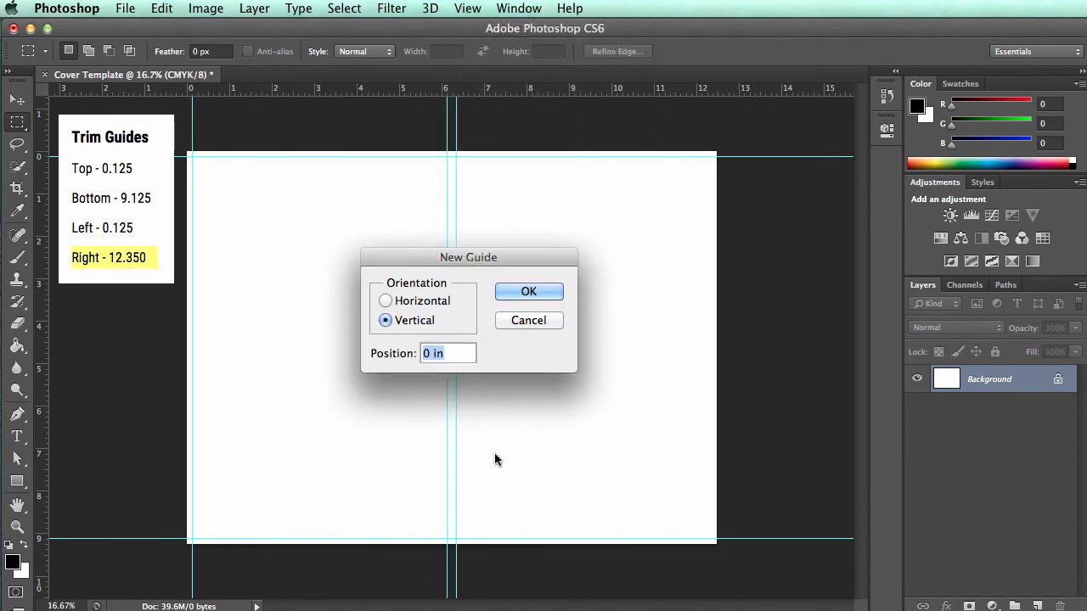
text(12.350)
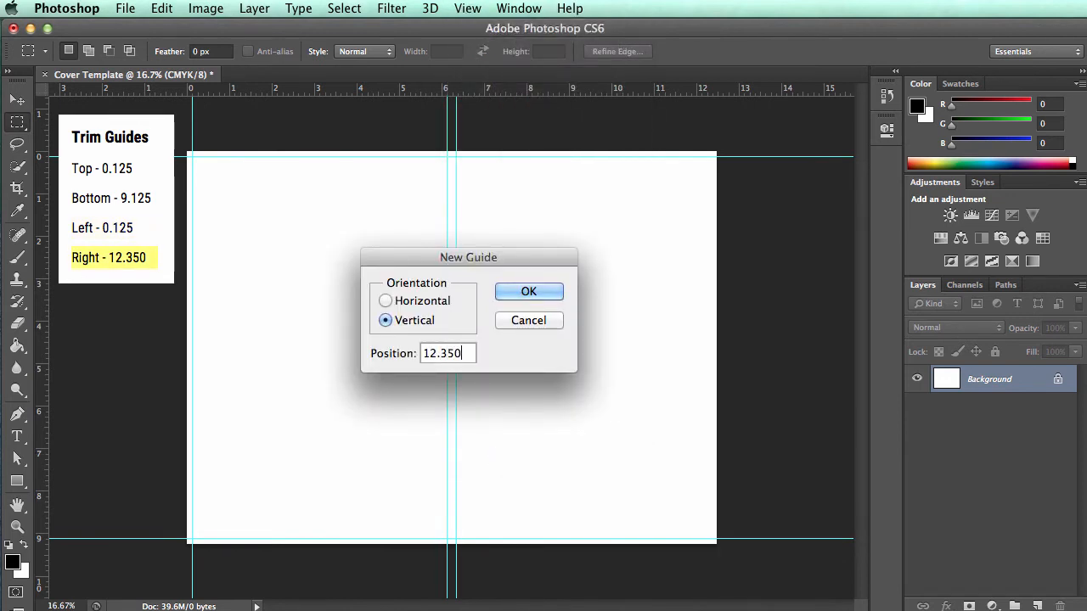
click(525, 294)
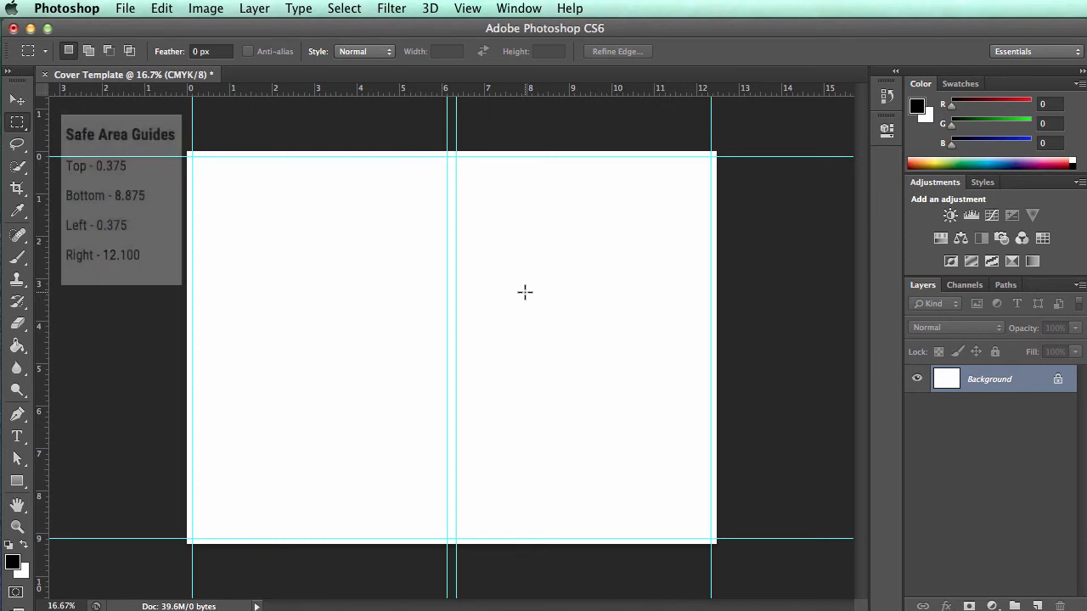
- Add a horizontal guide at 0.375 inches for the top edge of the safe area
click(467, 8)
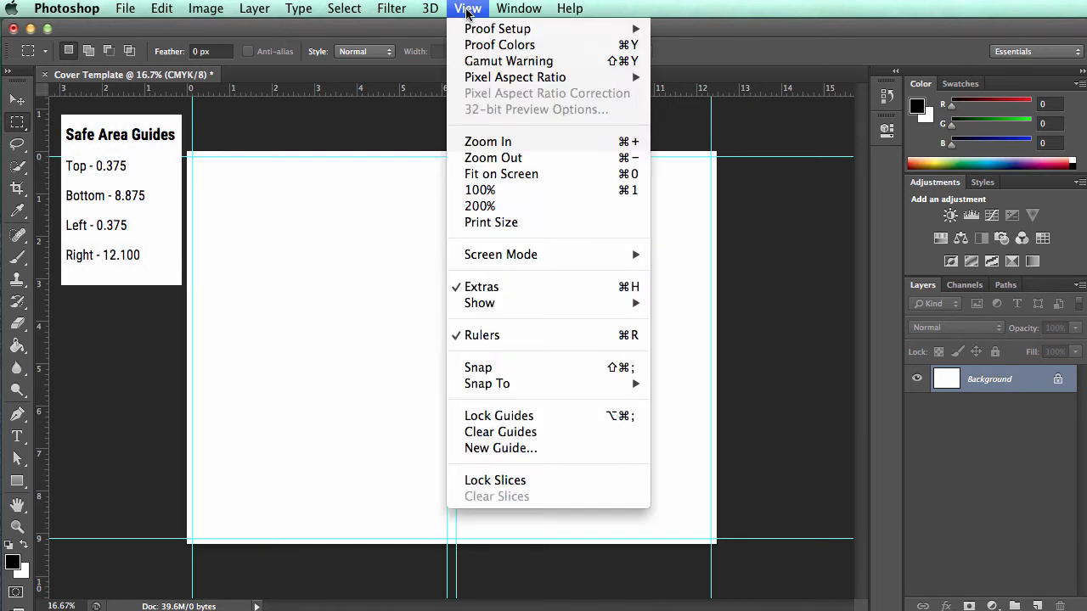
click(492, 448)
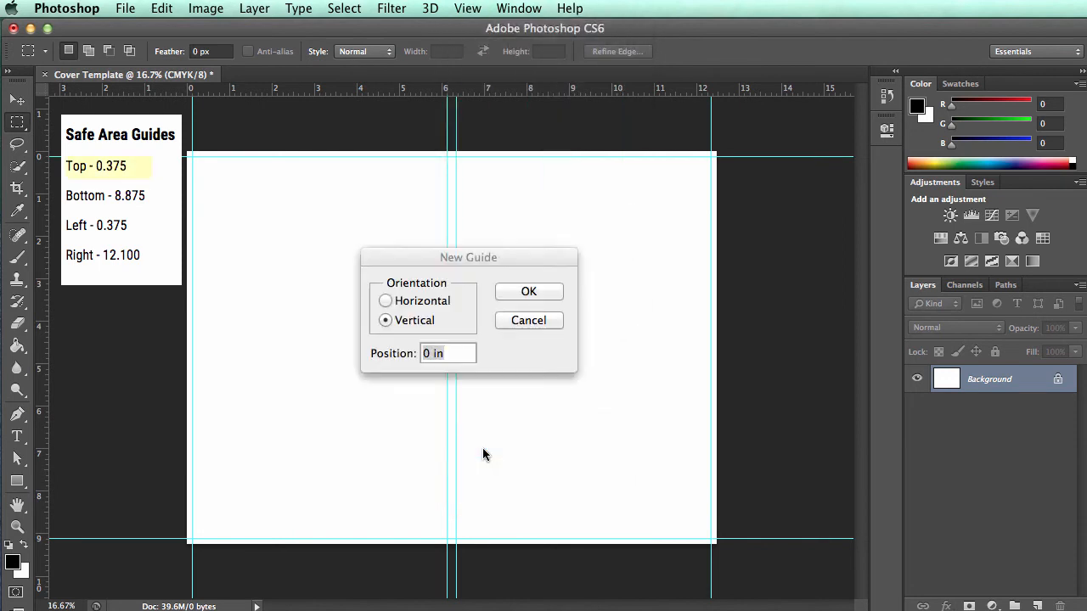
click(403, 302)
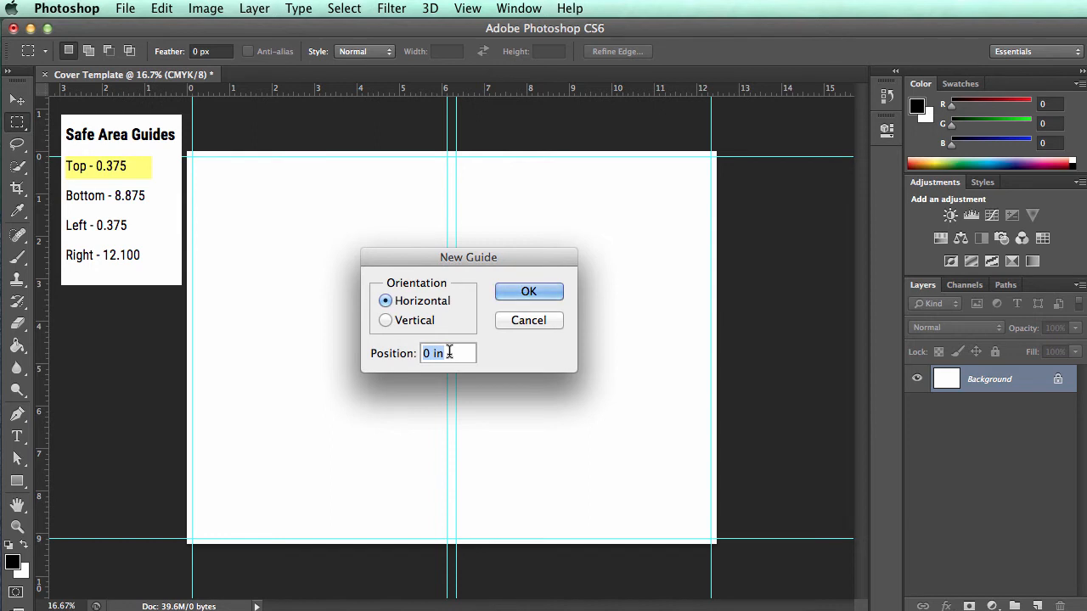
text(.375)
click(519, 301)
- Add a horizontal guide at 8.875 inches for the bottom edge of the safe area
click(481, 12)
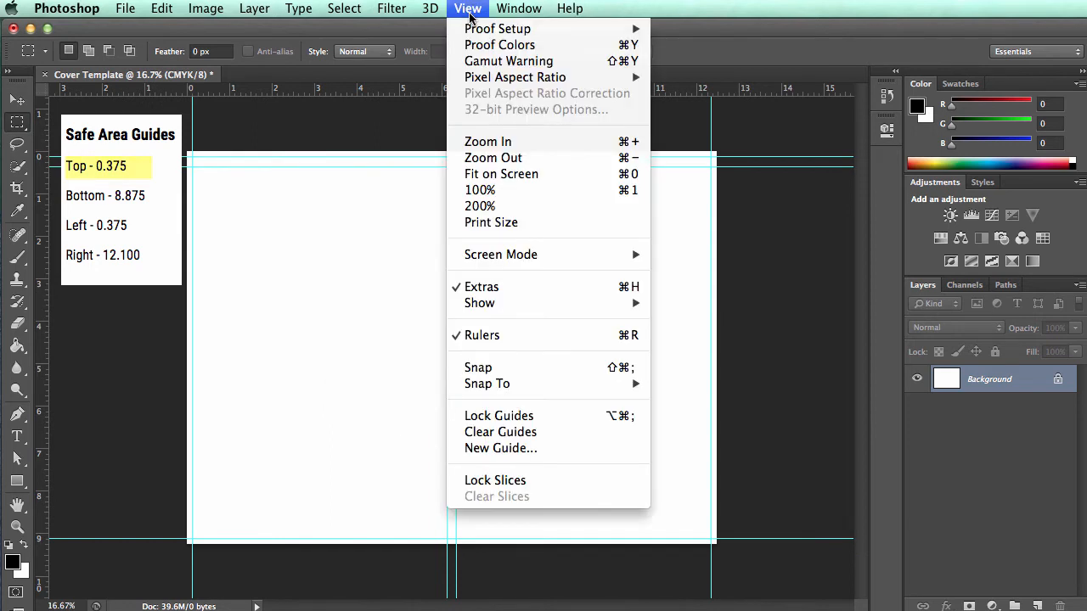
click(491, 447)
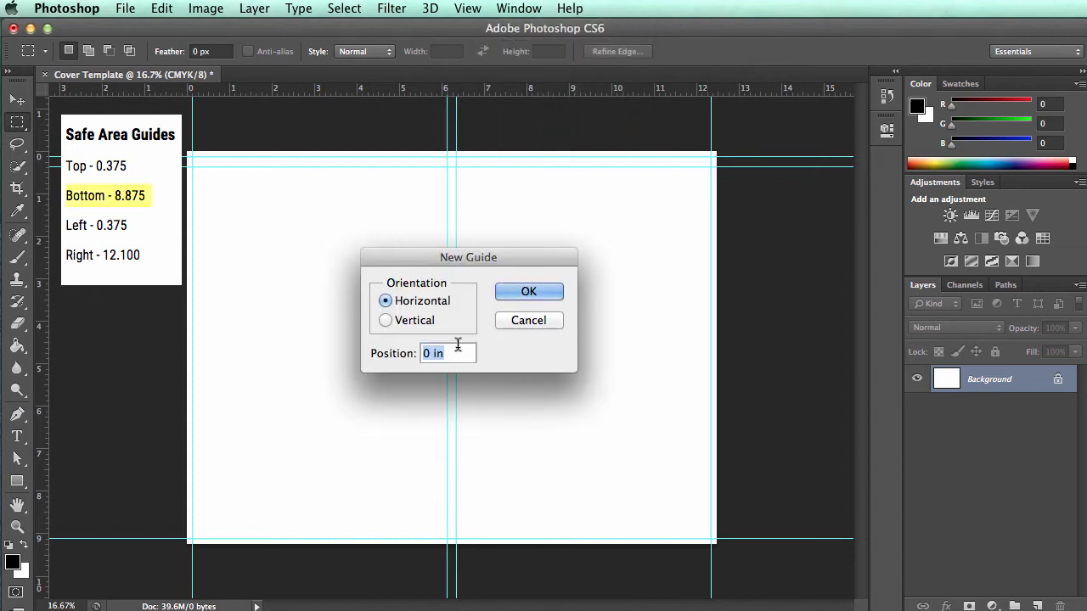
text(8.875)
click(546, 291)
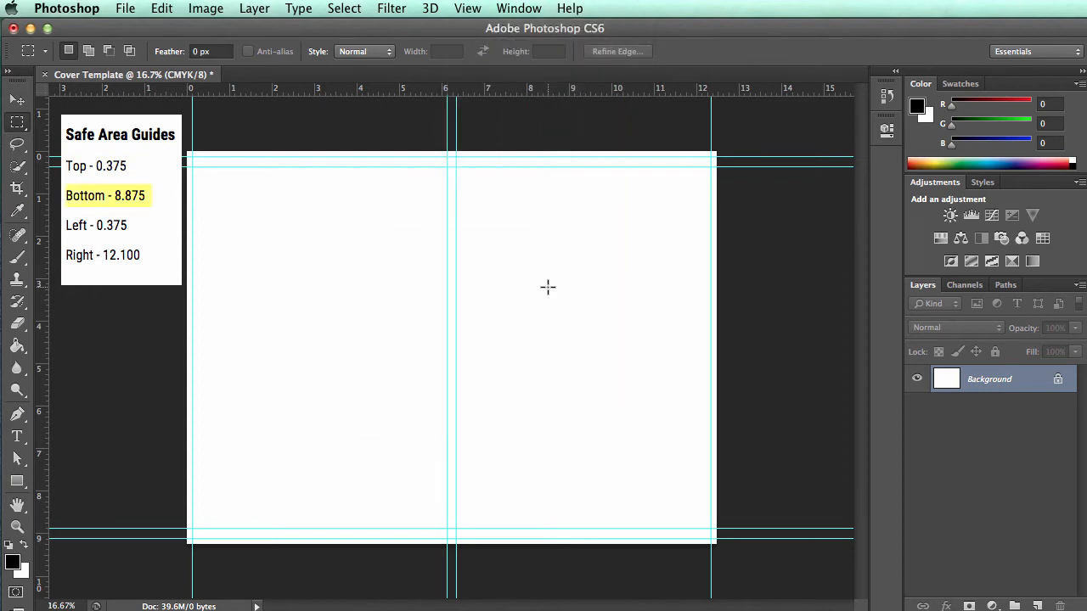
- Add a vertical guide at 0.375 inches for the left edge of the safe area
click(467, 11)
click(498, 449)
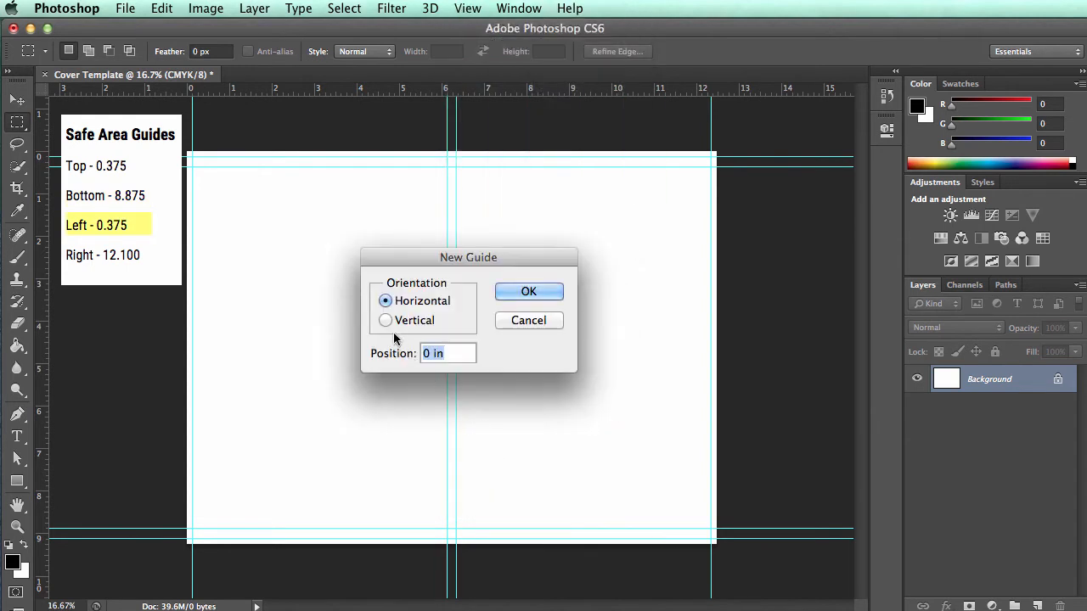
click(385, 321)
text(.375)
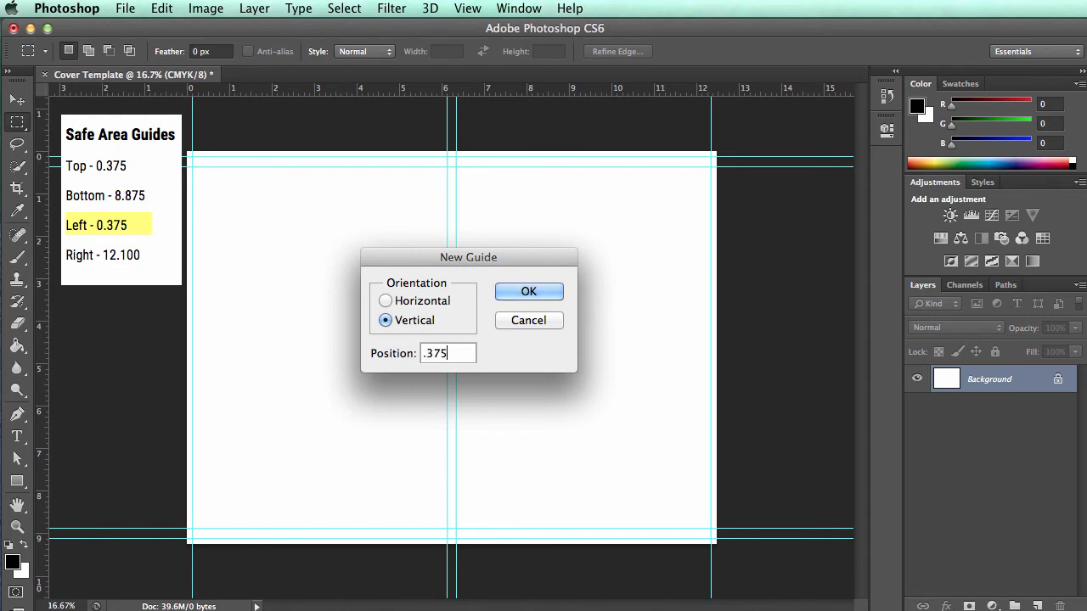
click(528, 290)
- Add a vertical guide at 12.100 inches for the right edge of the safe area
click(462, 8)
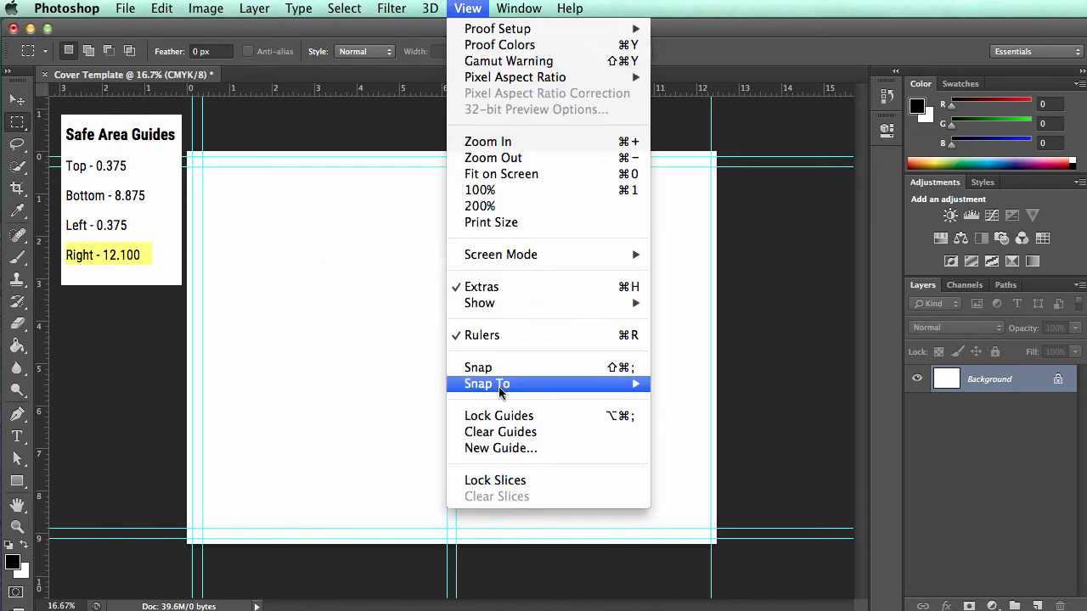
click(486, 448)
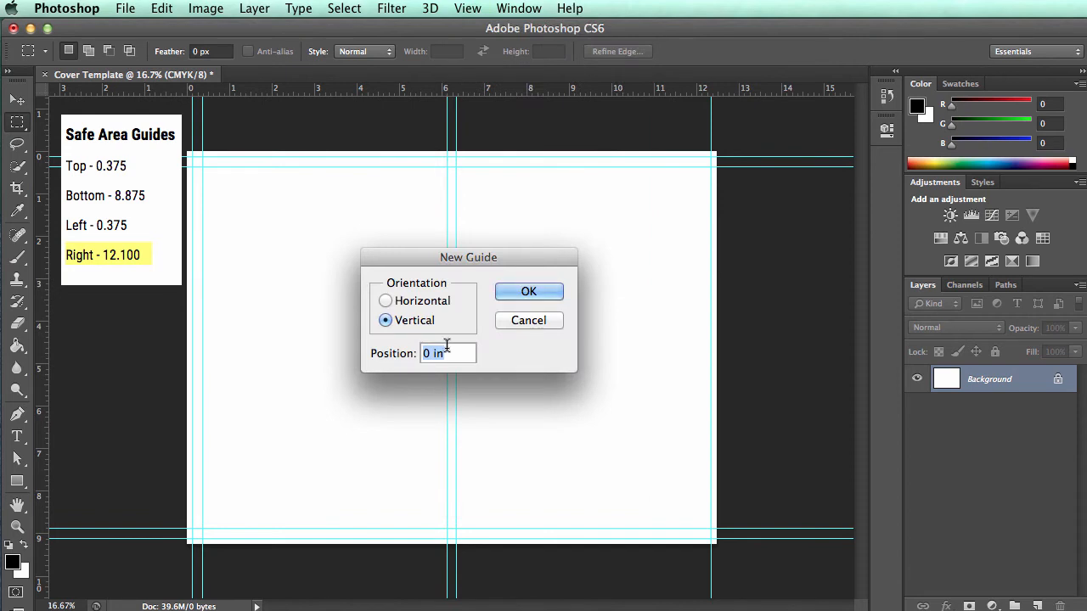
text(12.100)
click(510, 293)
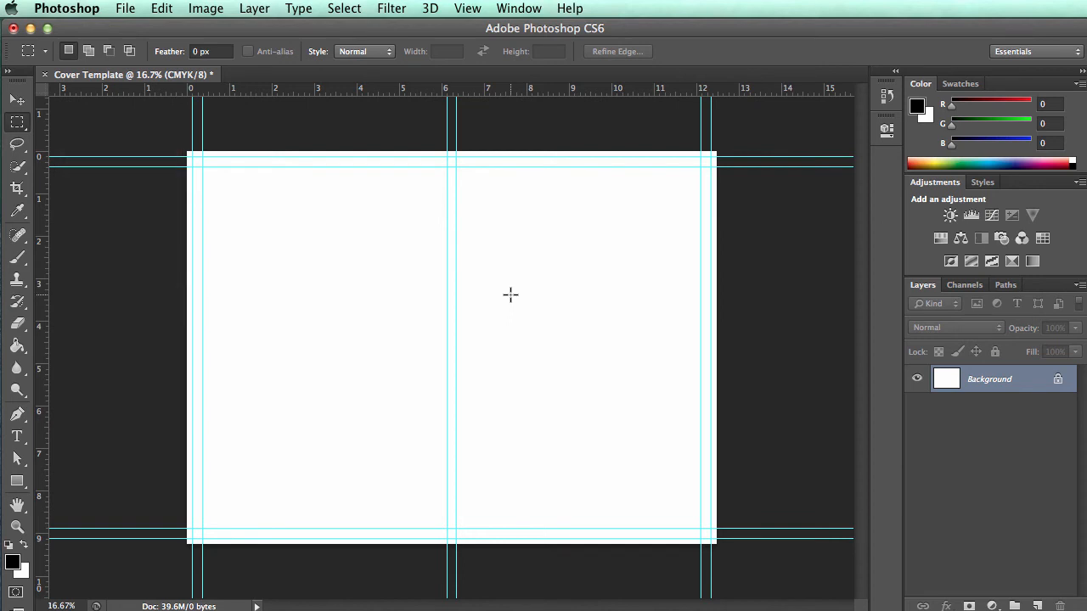
- Save the finished guide layout as the Photoshop document Cover Template.psd
click(133, 11)
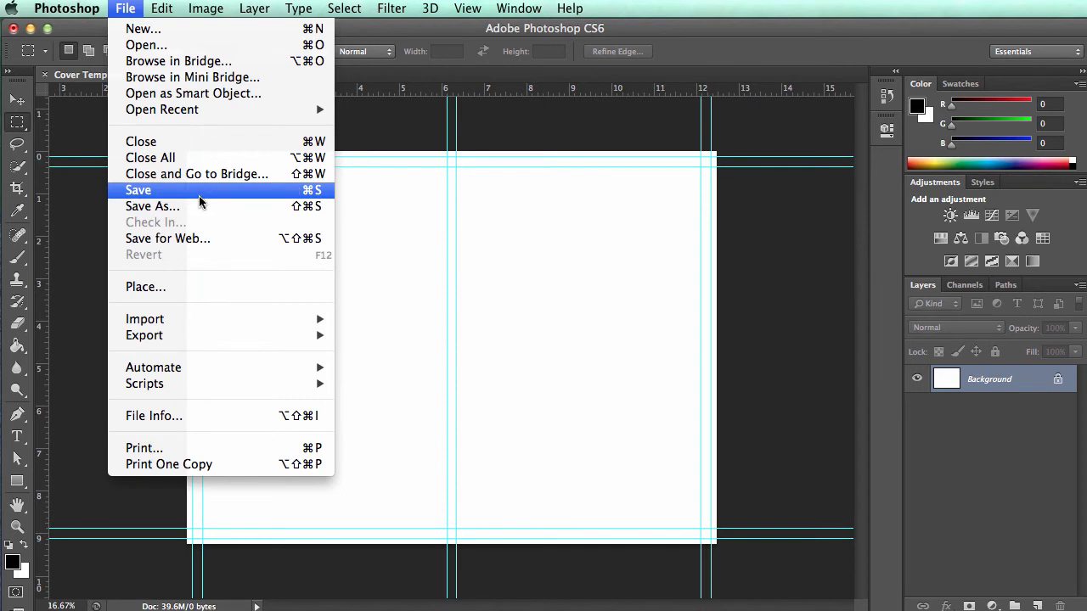
- Save the finished book cover to the Desktop in Photoshop PDF format as Cover Template.pdf
click(137, 13)
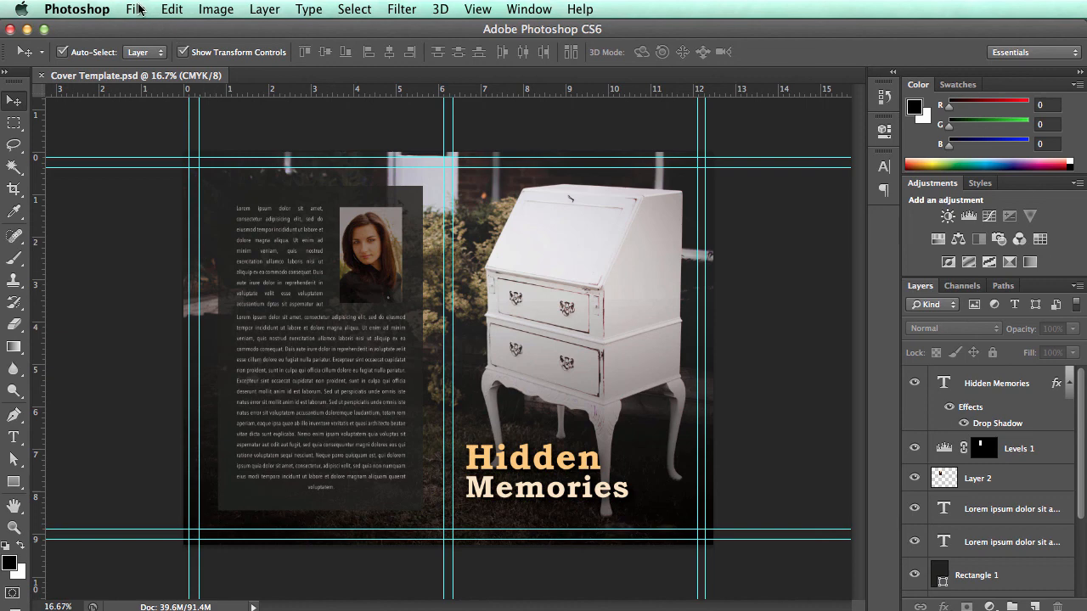
click(141, 10)
click(178, 207)
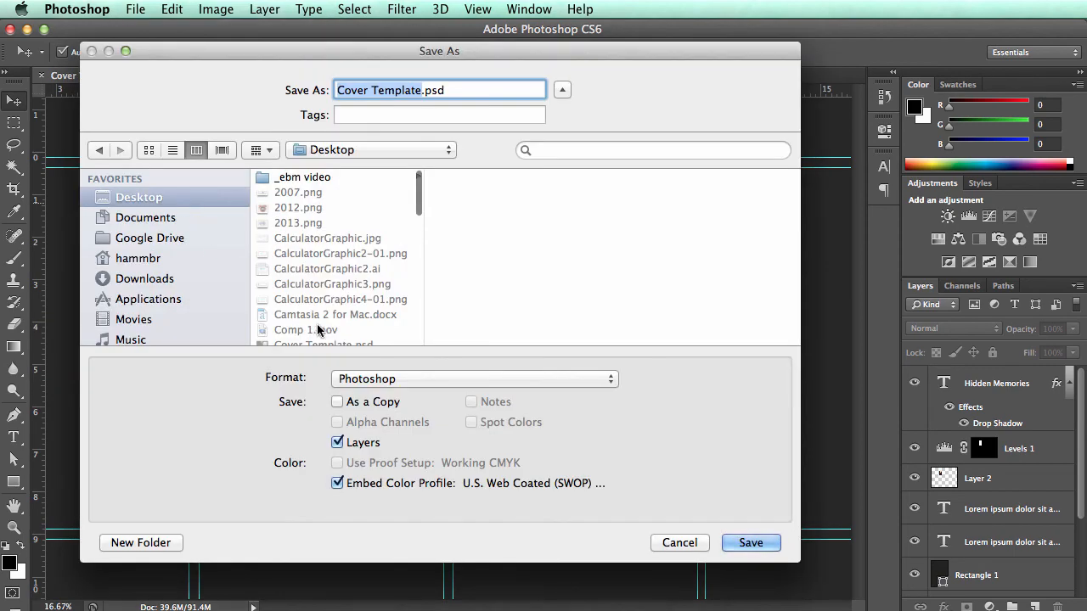
click(408, 380)
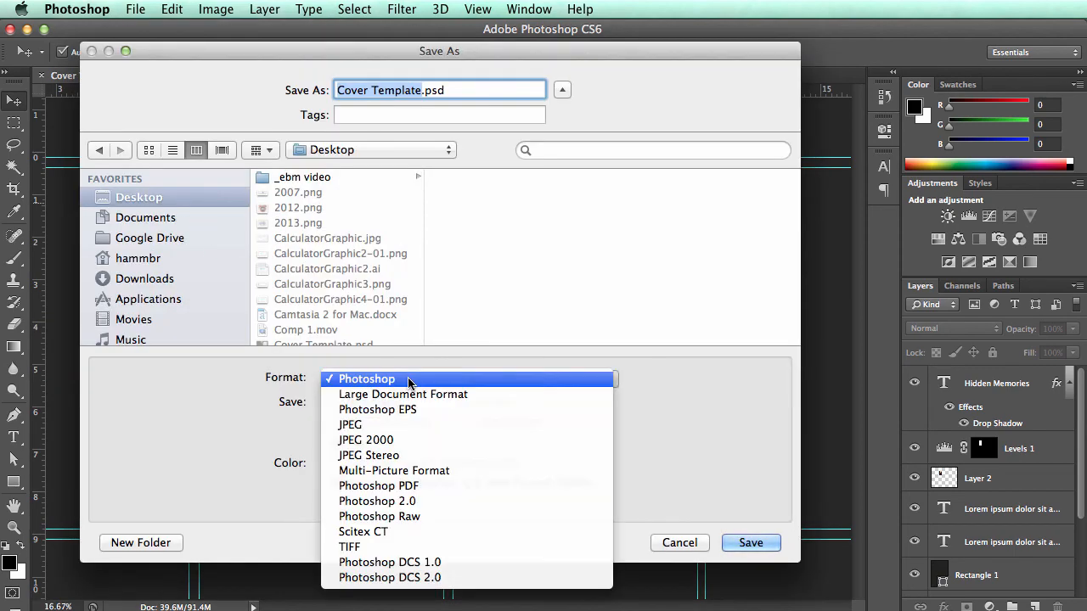
click(407, 486)
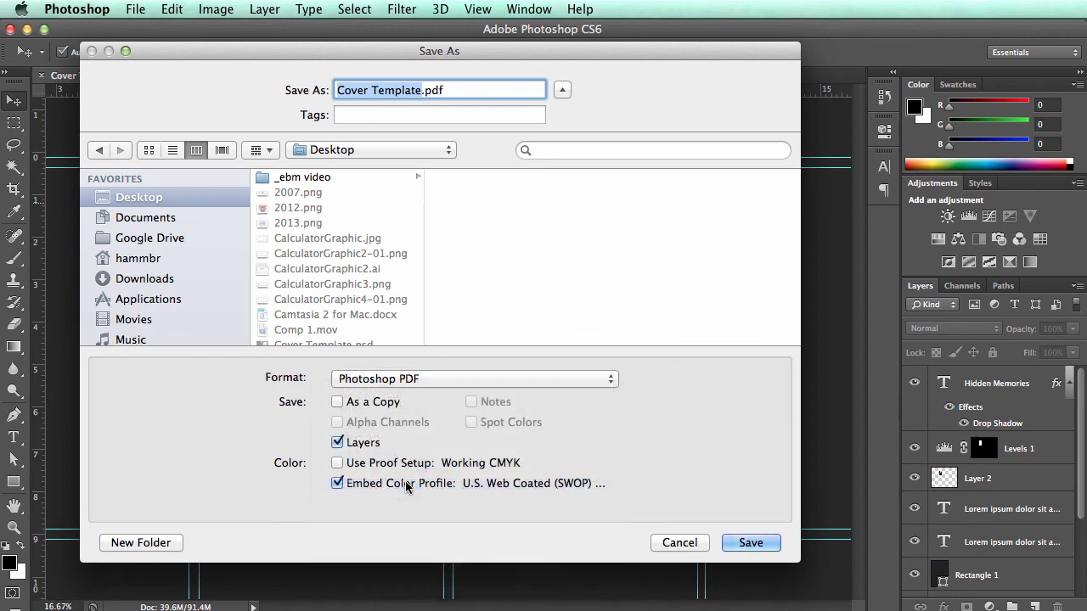
click(750, 545)
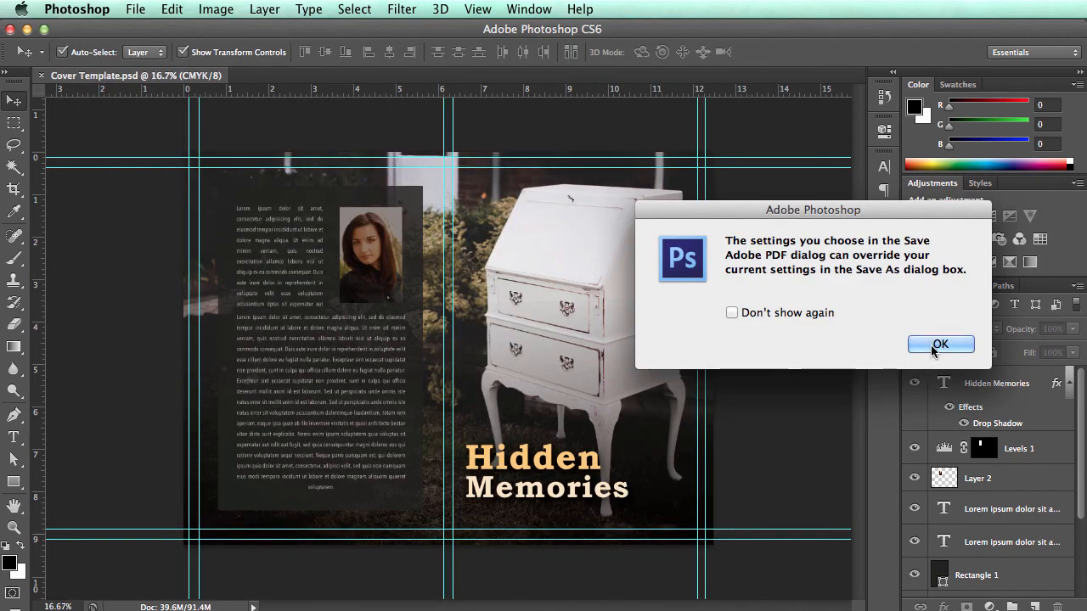
- Accept the PDF settings notice and set the Adobe PDF preset to PDF/X-1a:2001
click(935, 351)
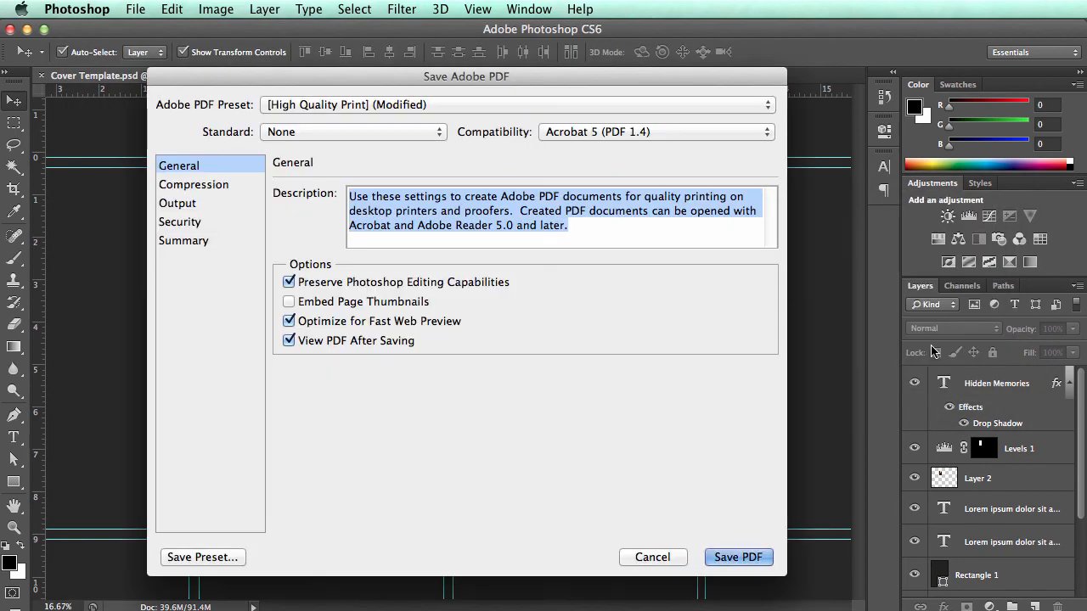
click(512, 104)
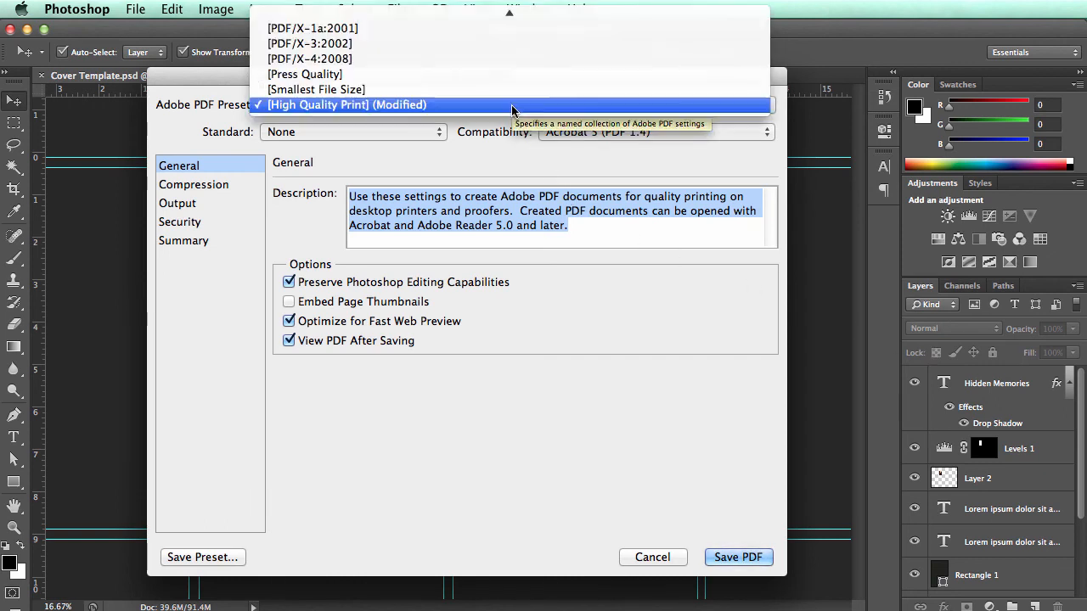
click(486, 36)
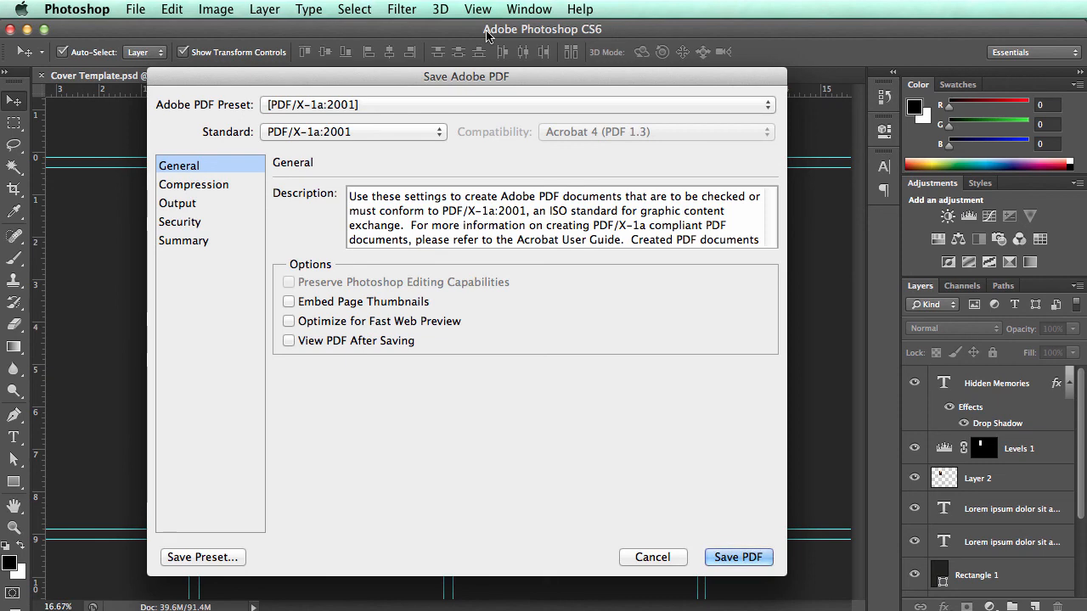